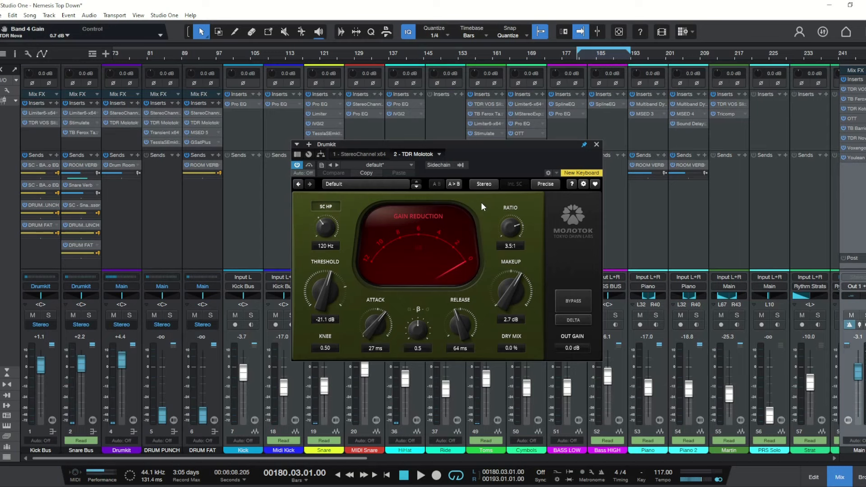
Solo the Drumkit bus and compare its TDR Molotok compression bypassed and active during playback.
click(129, 315)
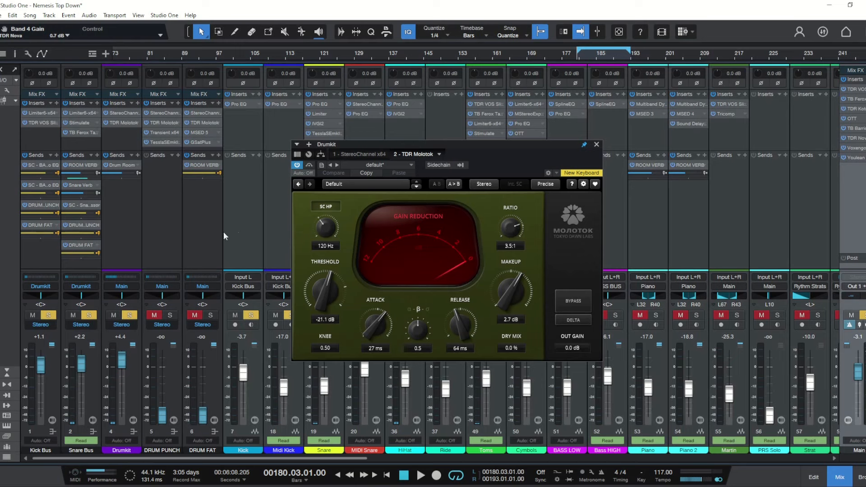
key(space)
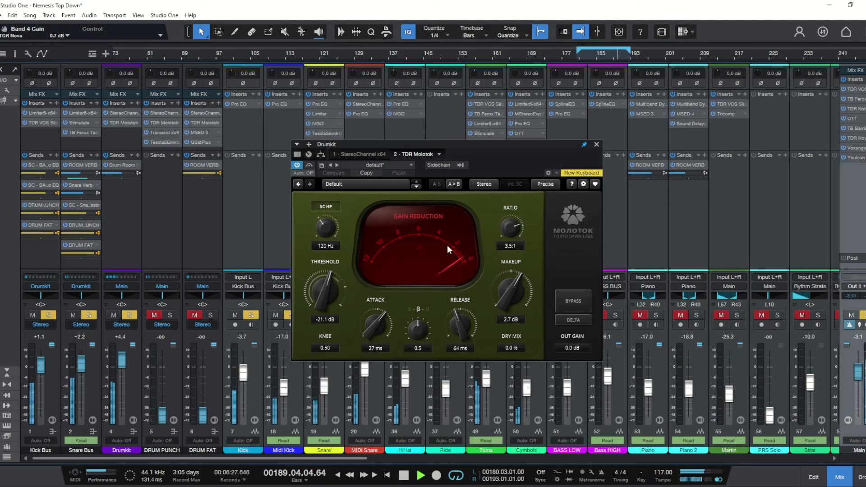
click(567, 300)
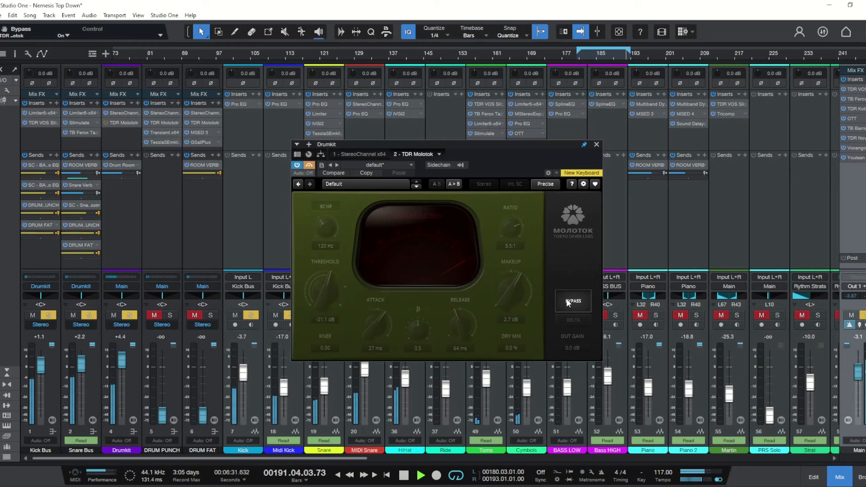
click(568, 302)
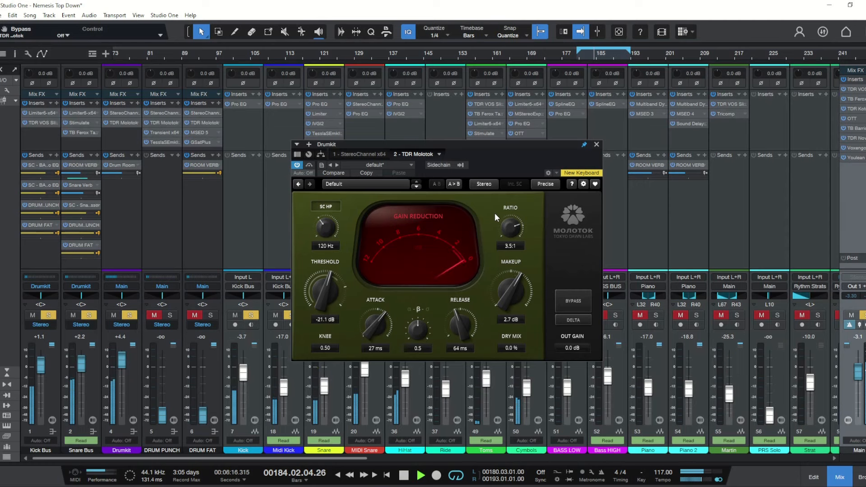
click(596, 145)
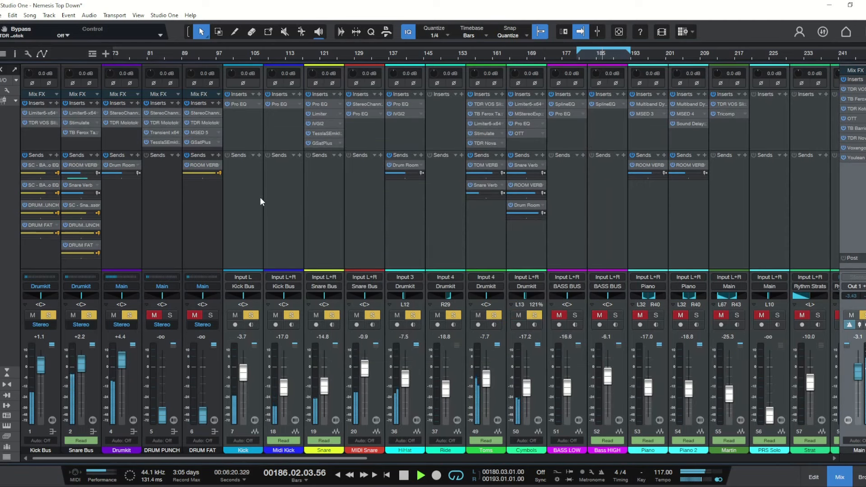
key(space)
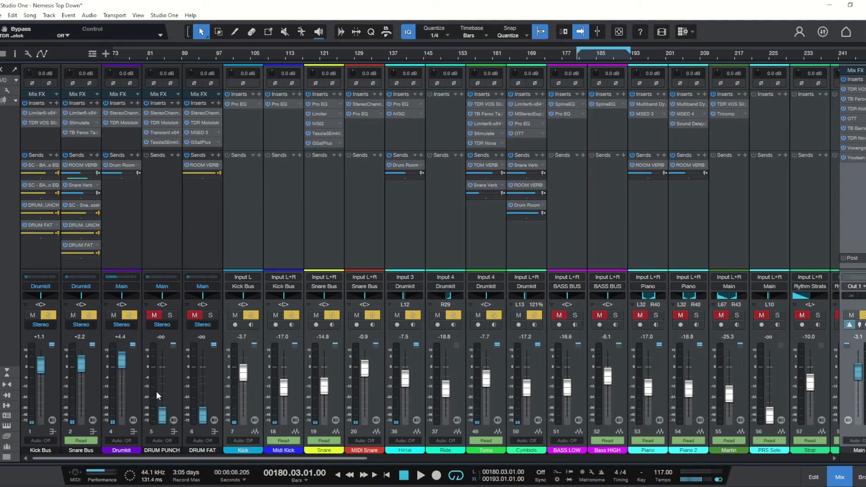
Examine the DRUM PUNCH, DRUM FAT and Drumkit buses and the parallel sends on the Snare Bus and Kick Bus.
click(173, 376)
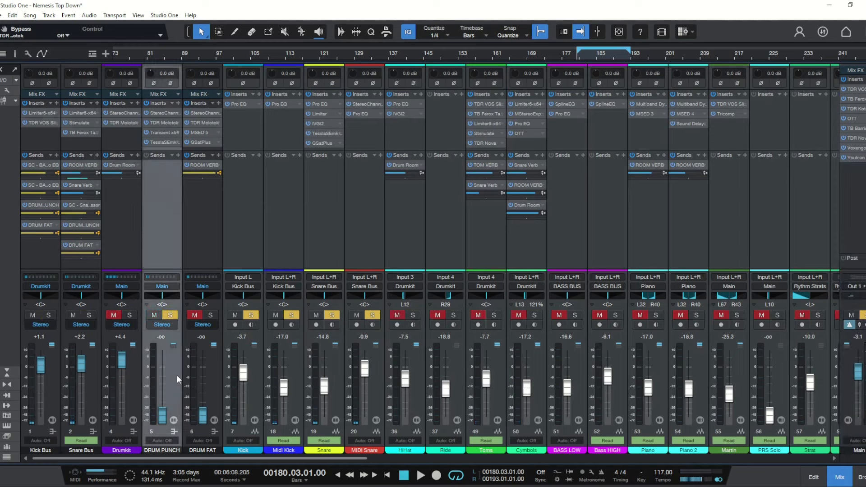
click(212, 372)
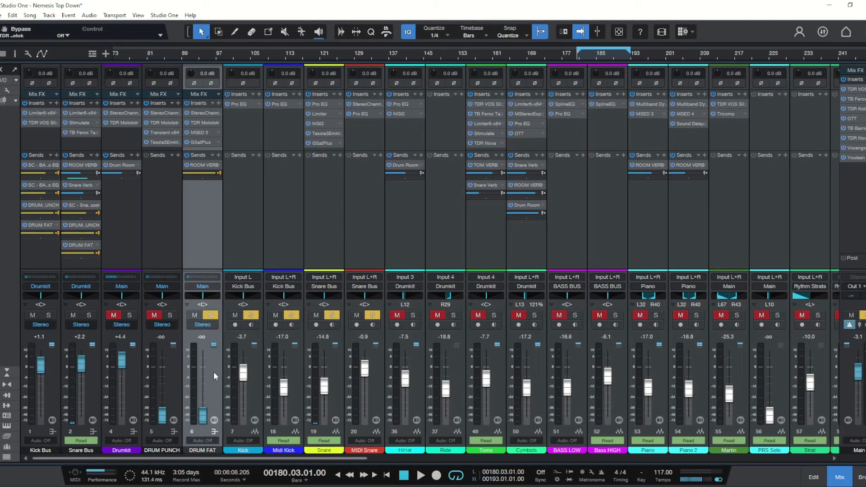
click(176, 374)
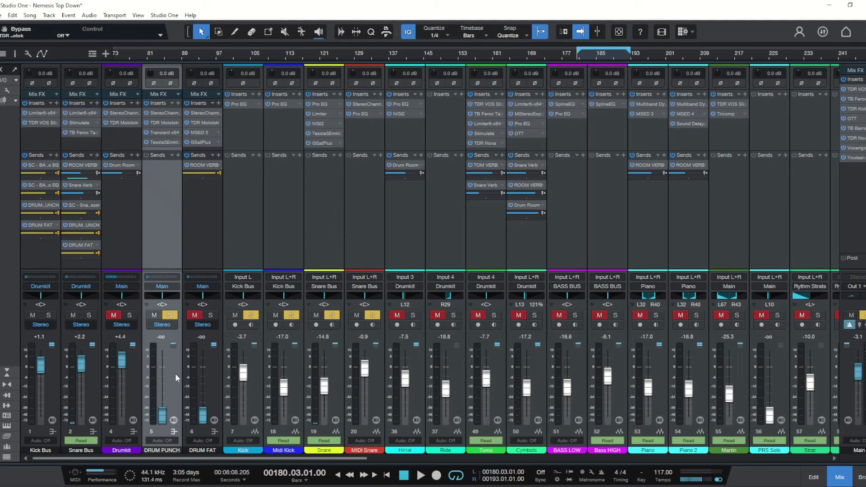
click(118, 231)
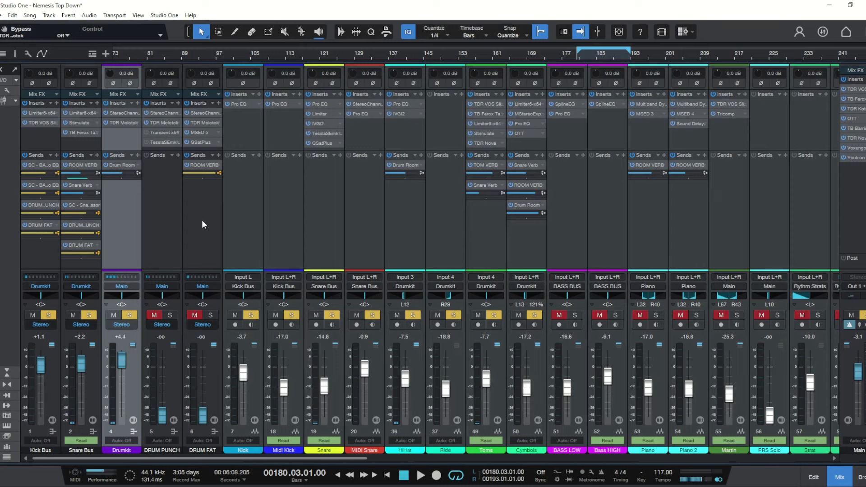
click(94, 375)
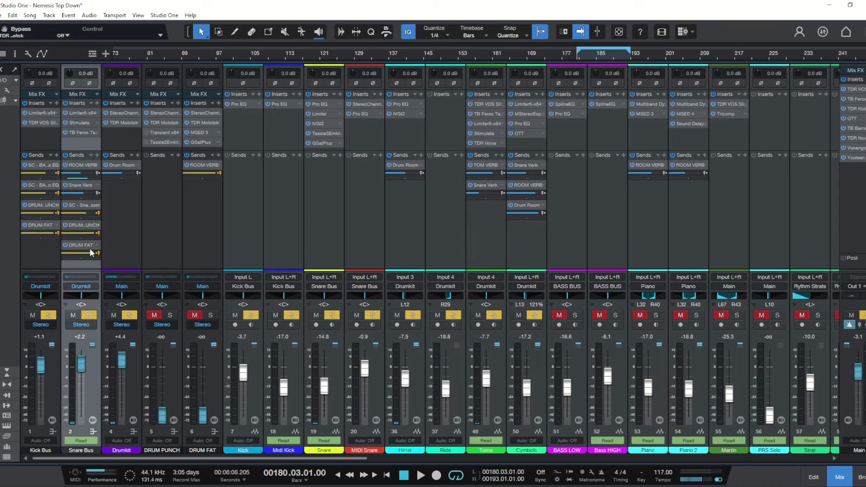
click(52, 361)
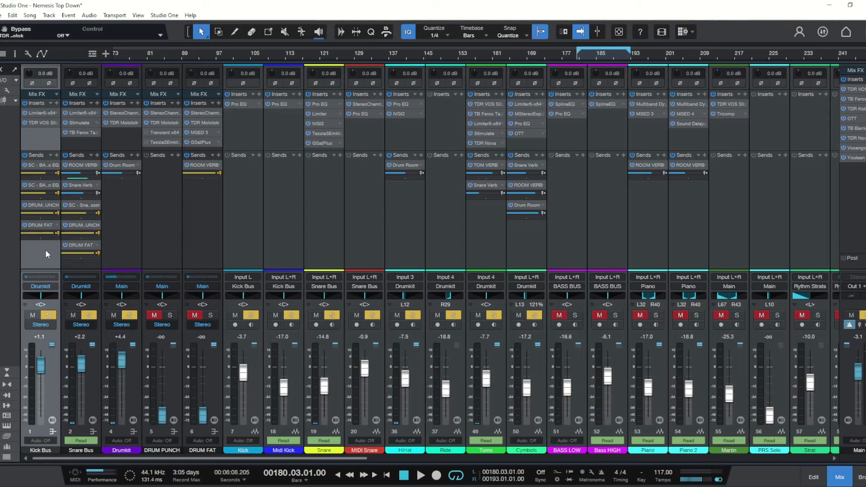
Solo the DRUM PUNCH and Drumkit buses and deactivate the Snare Bus sends to ROOM VERB and Snare Verb.
alt+click(170, 316)
click(175, 375)
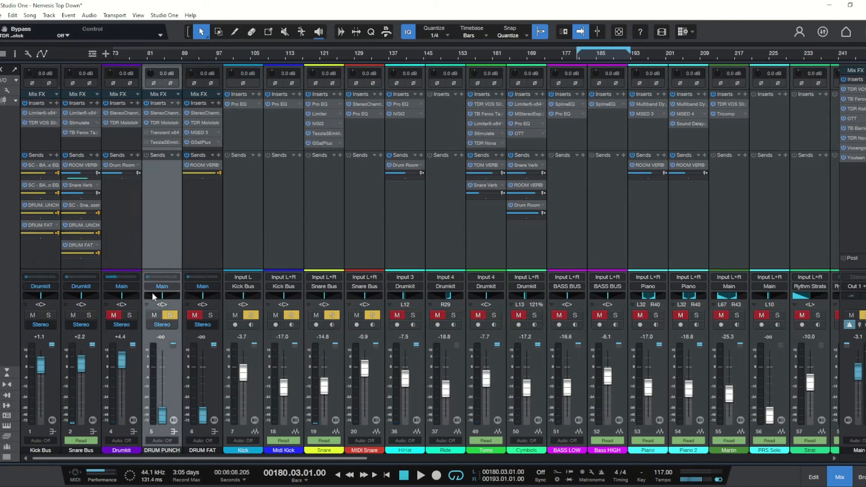
click(129, 316)
click(65, 165)
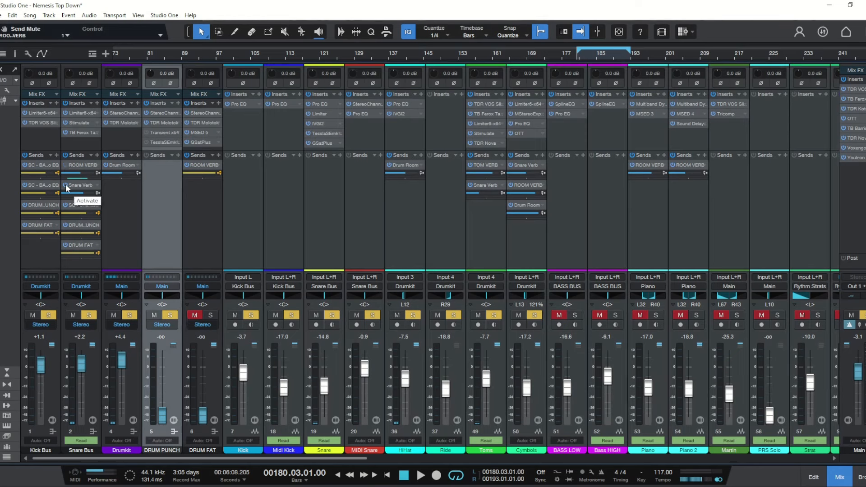
click(66, 185)
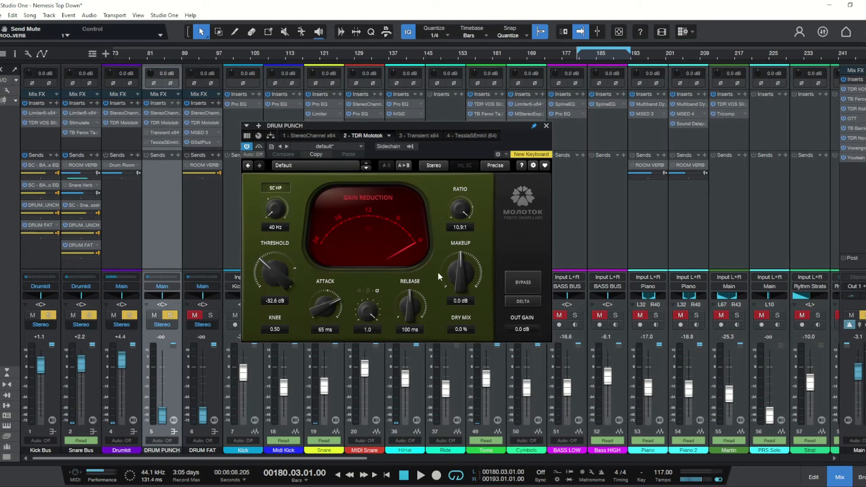
Try mode 0.5 and a different sidechain high-pass setting on DRUM PUNCH's TDR Molotok compressor.
drag(370, 318, 370, 327)
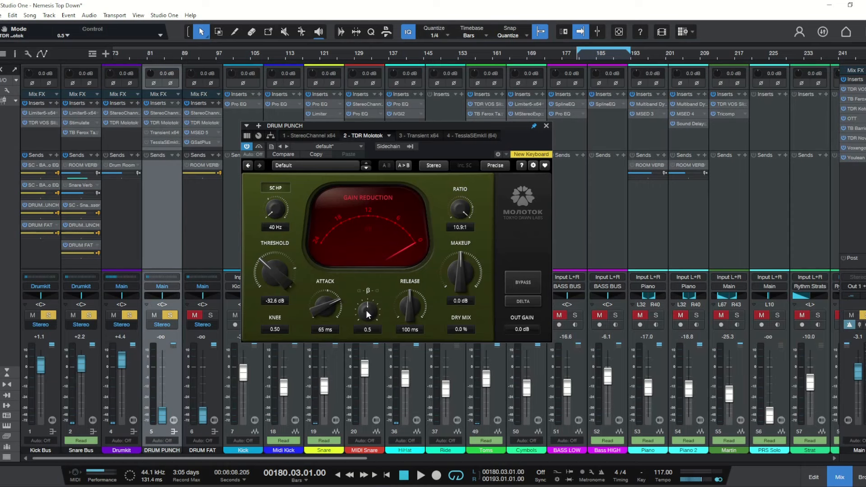
drag(367, 310, 366, 302)
drag(274, 212, 273, 206)
Raise the DRUM PUNCH fader to -0.6 dB and set its compressor's release to 41 ms by ear during playback.
drag(162, 415, 174, 364)
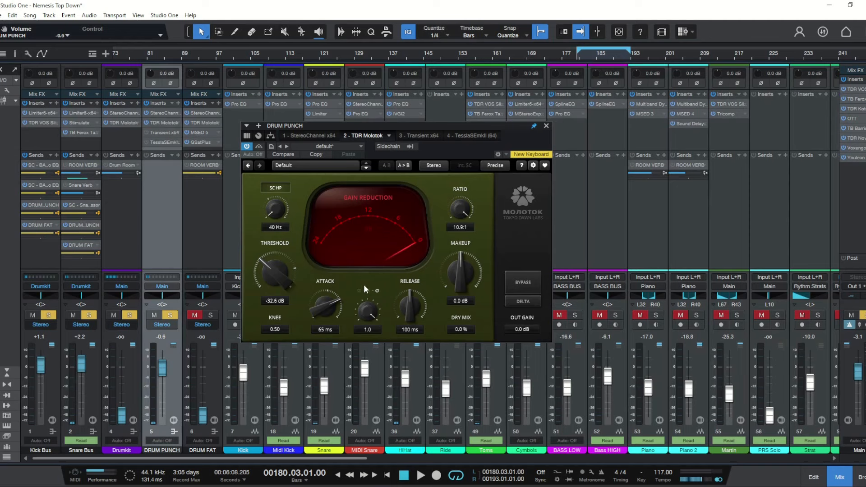
key(space)
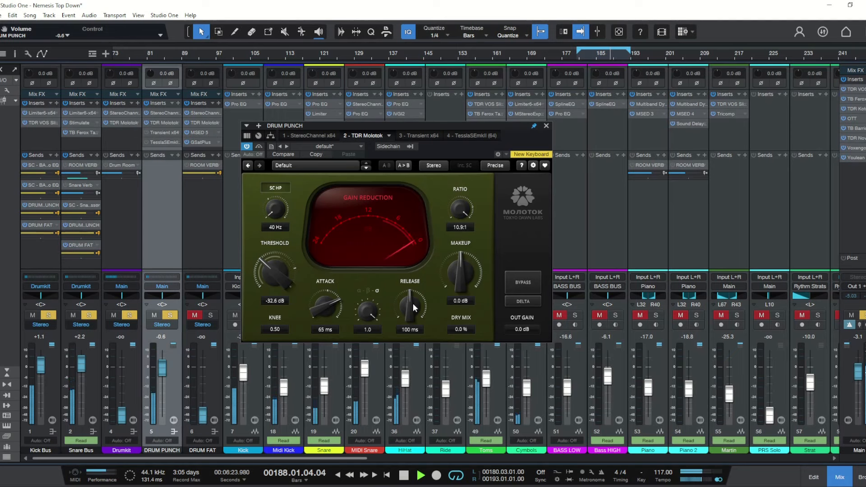
drag(419, 307, 418, 340)
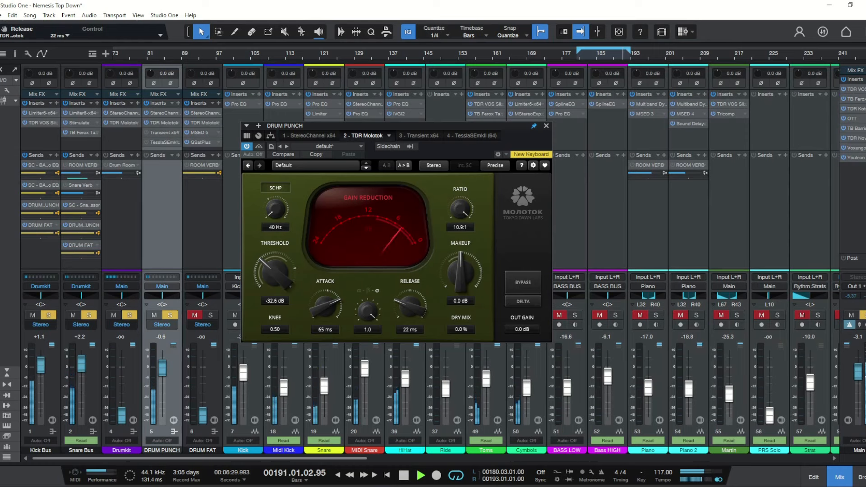
drag(418, 339, 418, 332)
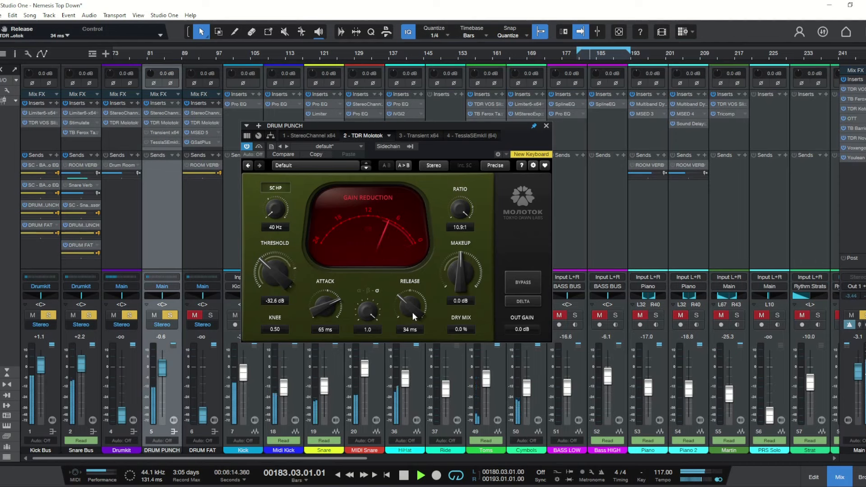
drag(410, 310, 410, 285)
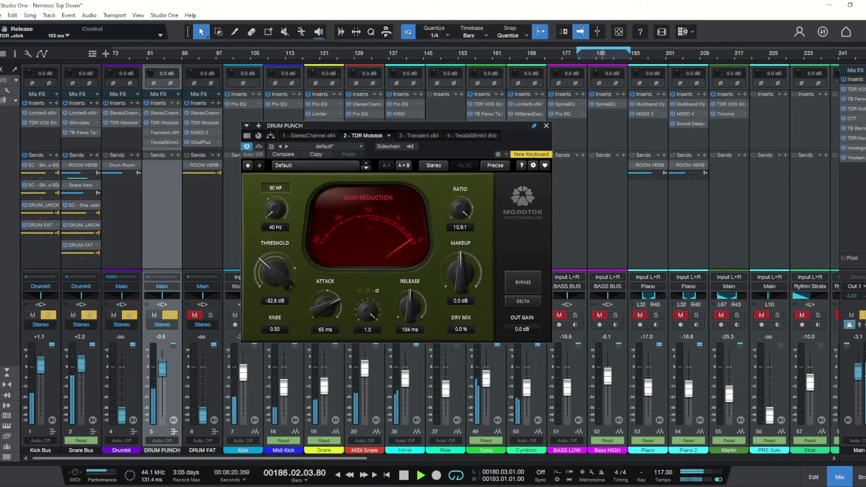
mouse_move(410, 305)
mouse_down()
mouse_move(410, 285)
mouse_move(411, 326)
mouse_move(410, 290)
mouse_move(405, 309)
mouse_move(412, 306)
mouse_up()
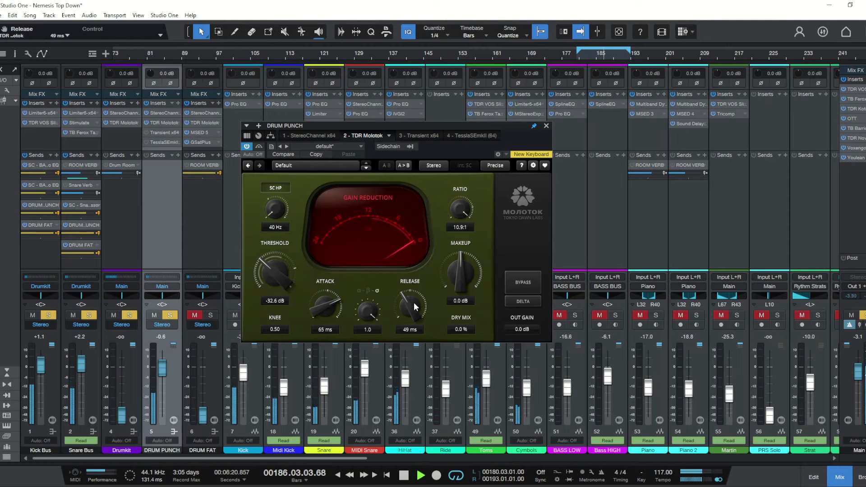
drag(414, 302, 410, 328)
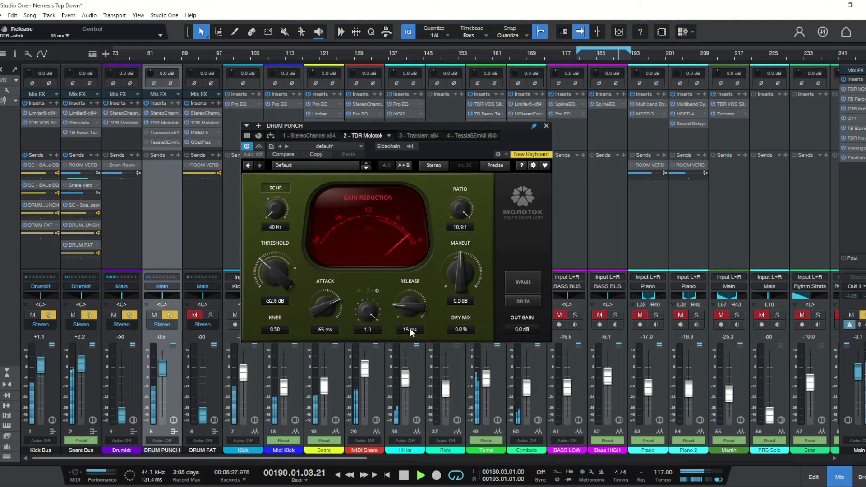
drag(419, 299, 414, 288)
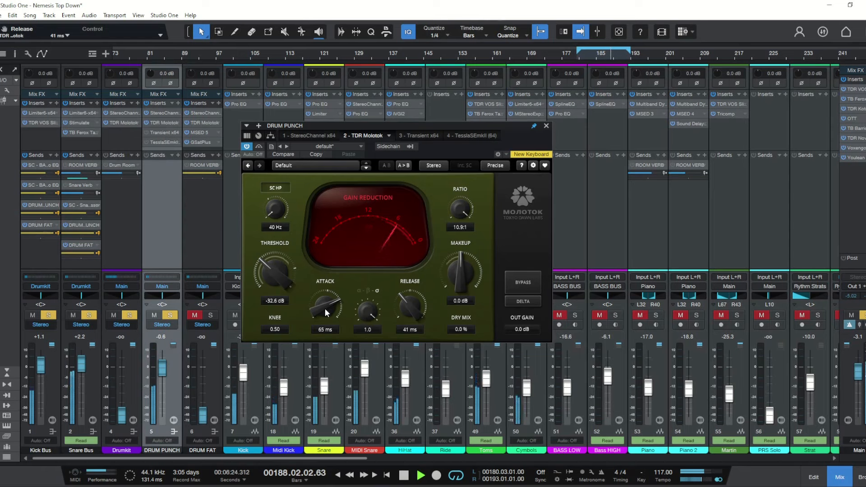
Set the DRUM PUNCH compressor's attack to 61 ms, monitoring the Delta signal while adjusting and switching it off again.
mouse_move(324, 308)
mouse_down()
mouse_move(324, 335)
mouse_move(324, 310)
mouse_up()
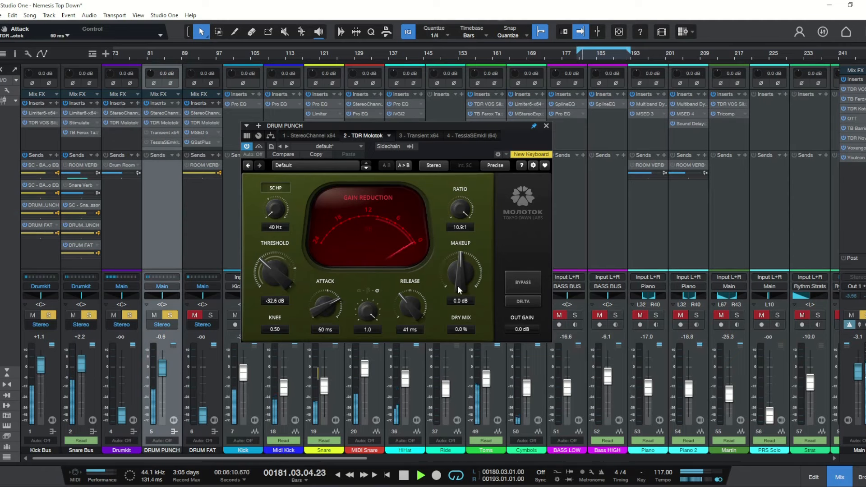
click(519, 304)
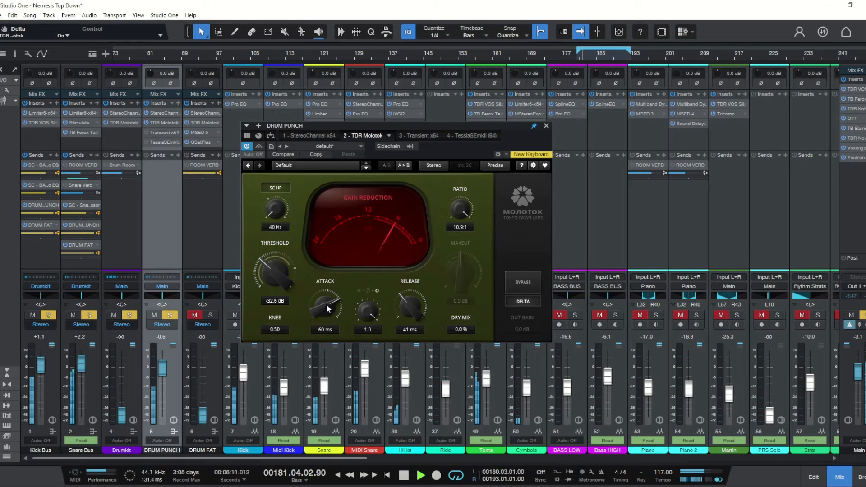
drag(327, 304, 327, 323)
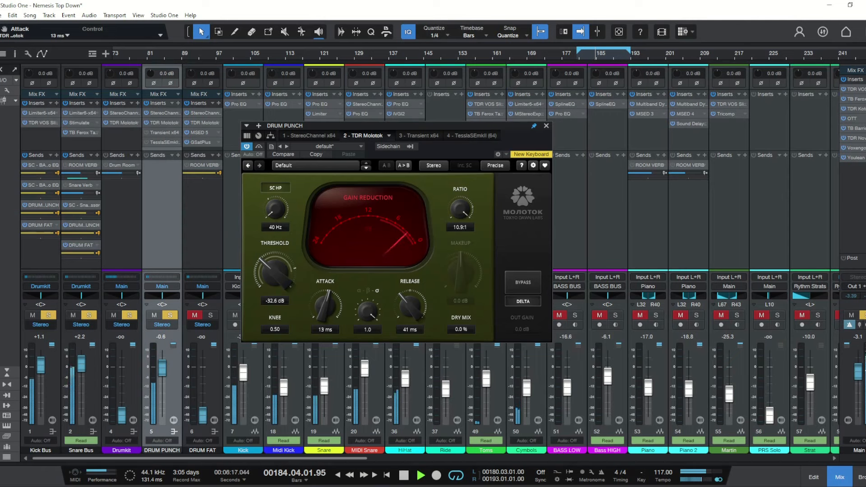
mouse_move(325, 306)
mouse_down()
mouse_move(325, 288)
mouse_move(329, 306)
mouse_up()
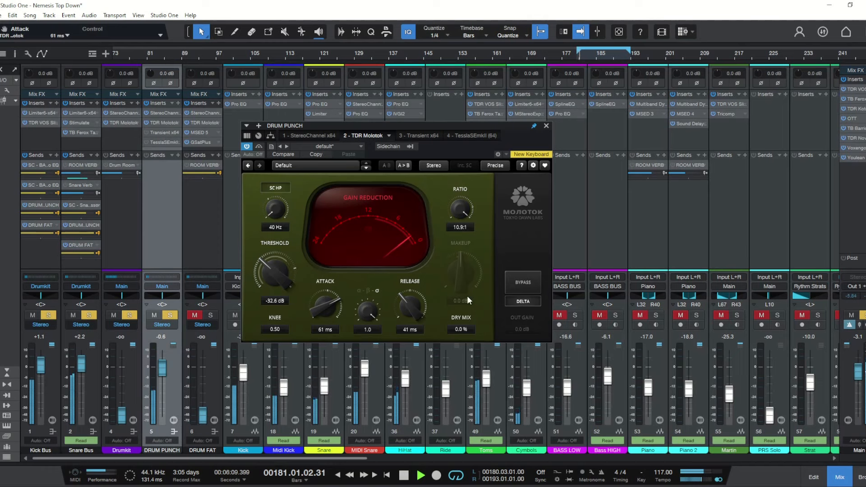
click(518, 301)
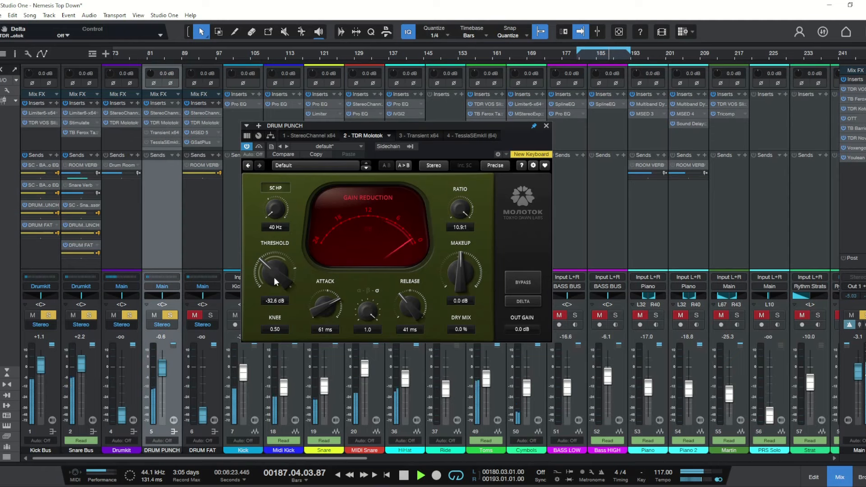
Try the DRUM PUNCH compressor's threshold at -23.5 dB, set it to -33.1 dB and close the plug-in.
drag(274, 277, 274, 240)
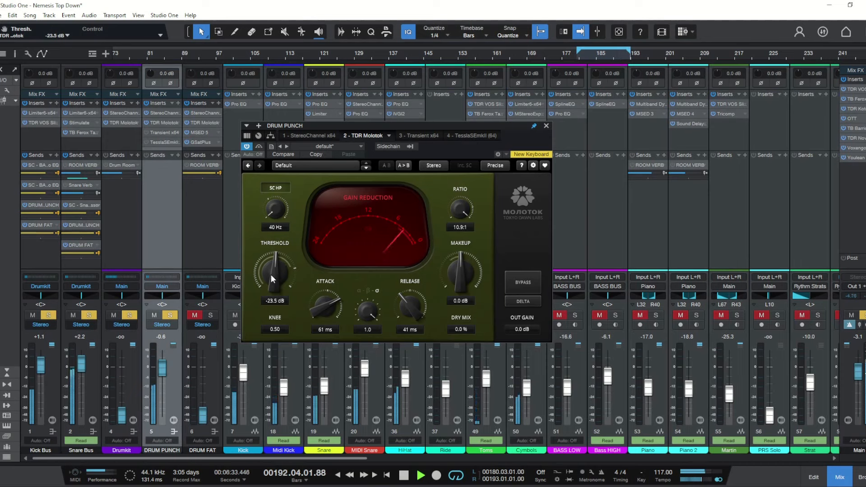
drag(272, 274, 272, 314)
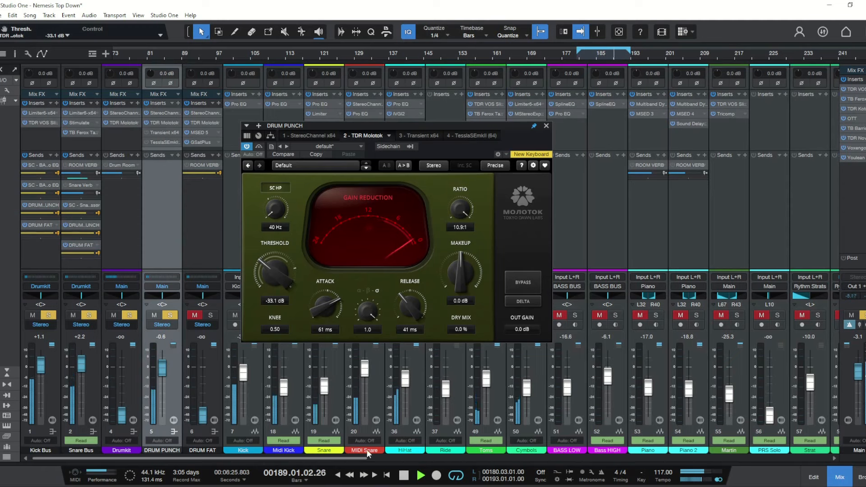
click(545, 126)
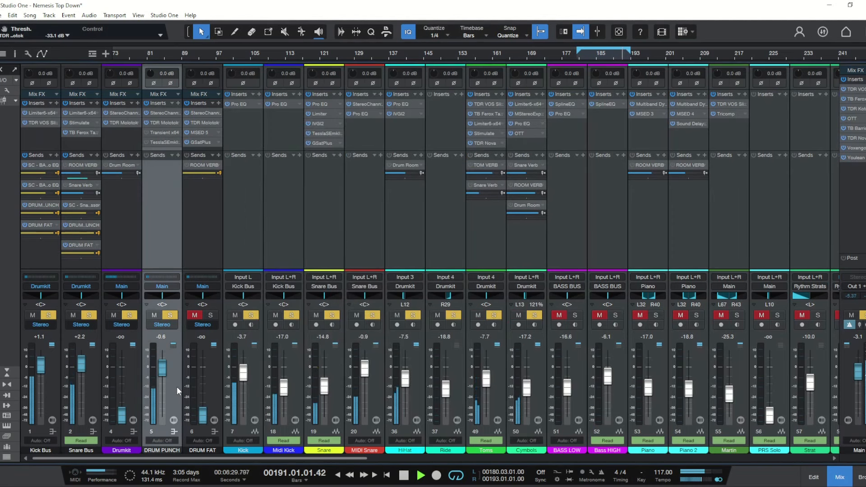
Set the Drumkit fader to +1.2 dB and compare DRUM PUNCH blended in at -1.6 dB with it fully down.
drag(123, 413, 160, 423)
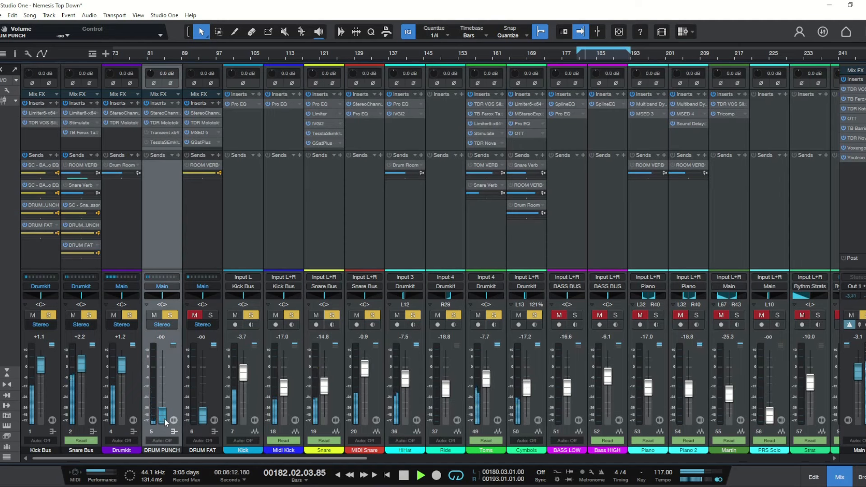
drag(164, 415, 165, 372)
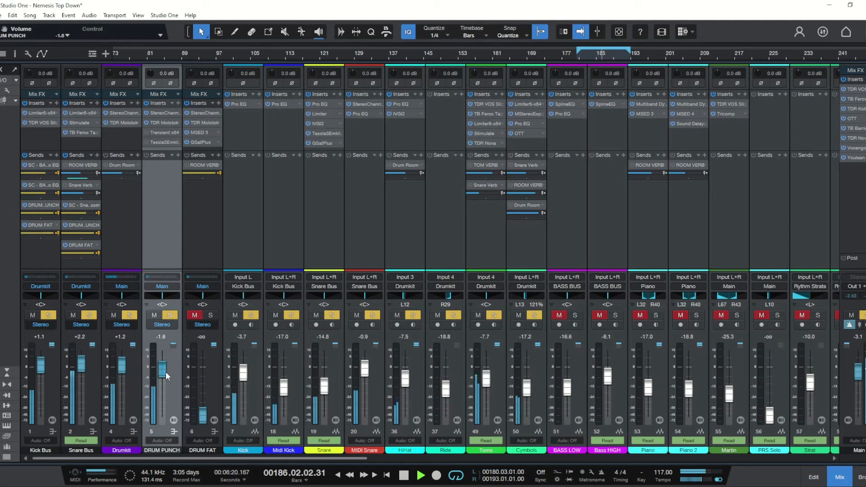
drag(166, 372, 166, 432)
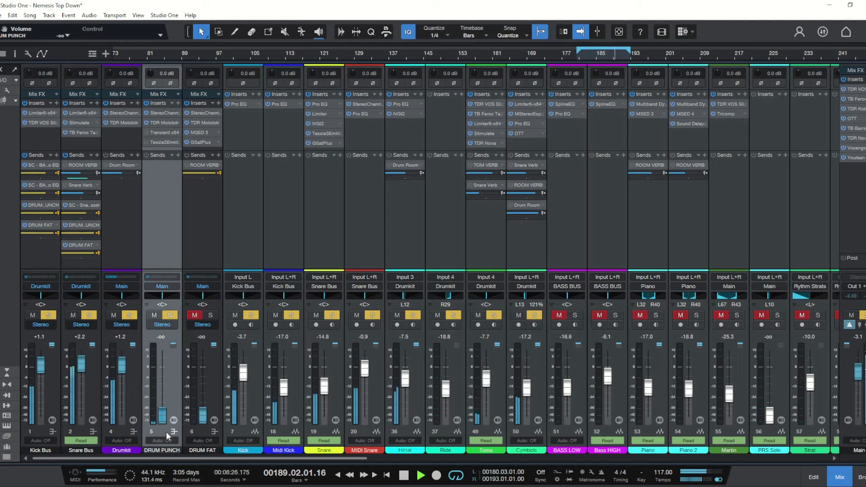
Blend the DRUM PUNCH fader back in under the Drumkit bus, trying +1.2 dB, +0.3 dB and -0.3 dB.
drag(166, 432, 164, 367)
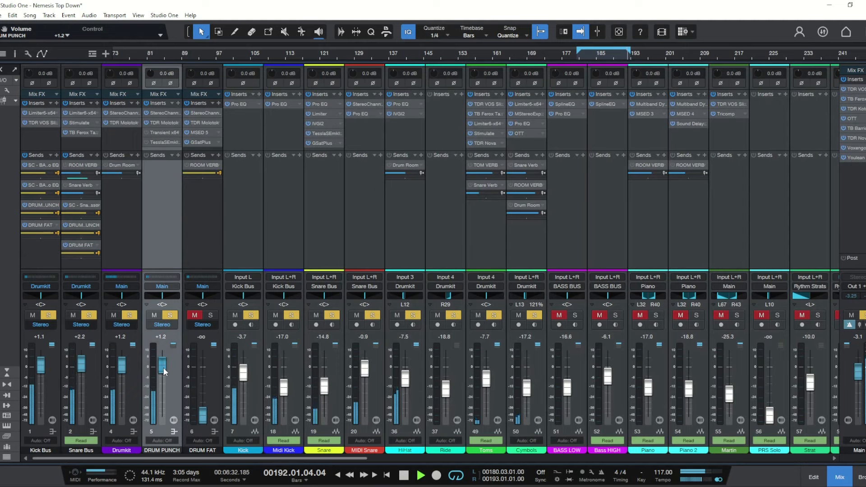
drag(164, 368, 164, 369)
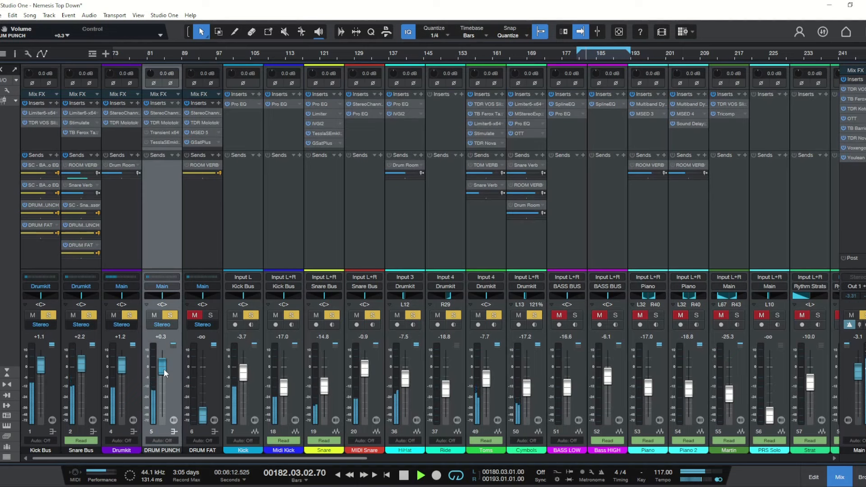
mouse_move(164, 369)
mouse_down()
mouse_move(165, 425)
mouse_move(170, 374)
mouse_up()
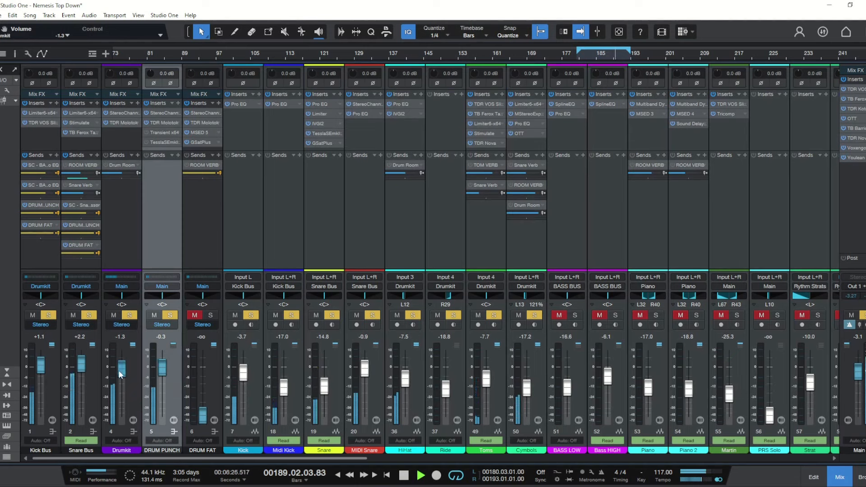
Pull the Drumkit fader fully down and set the DRUM PUNCH fader to +0.6 dB to hear the parallel bus alone.
drag(122, 366, 121, 420)
drag(164, 371, 164, 367)
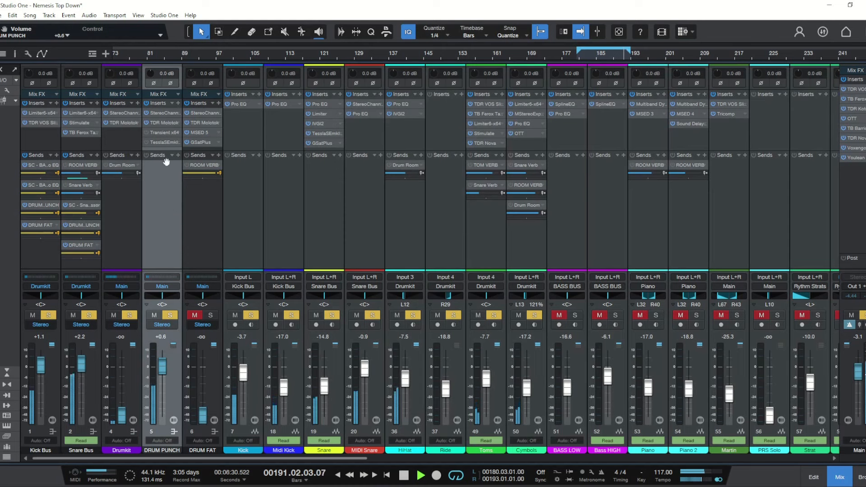
Enable the Transient plug-in on DRUM PUNCH, compare it bypassed and active during playback, and close its window.
click(147, 132)
click(163, 132)
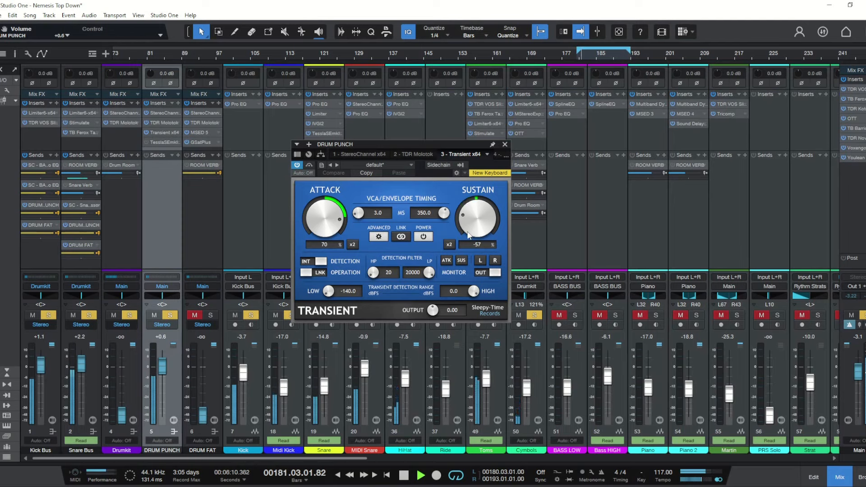
click(310, 166)
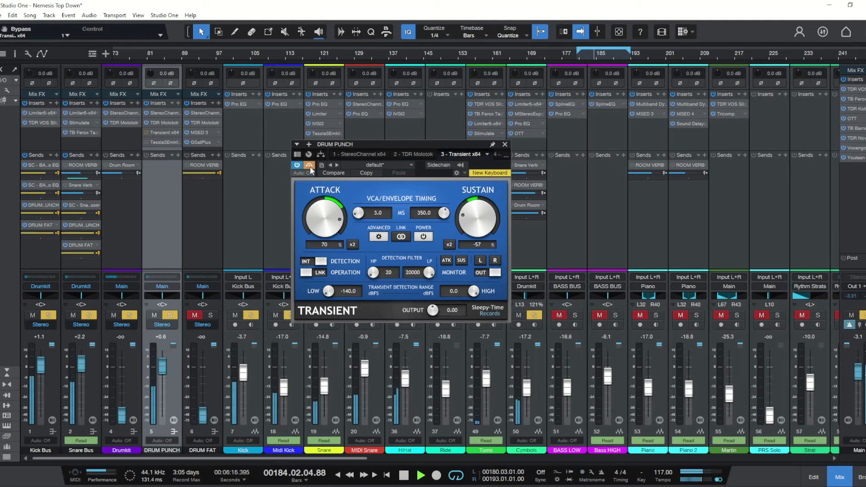
click(310, 166)
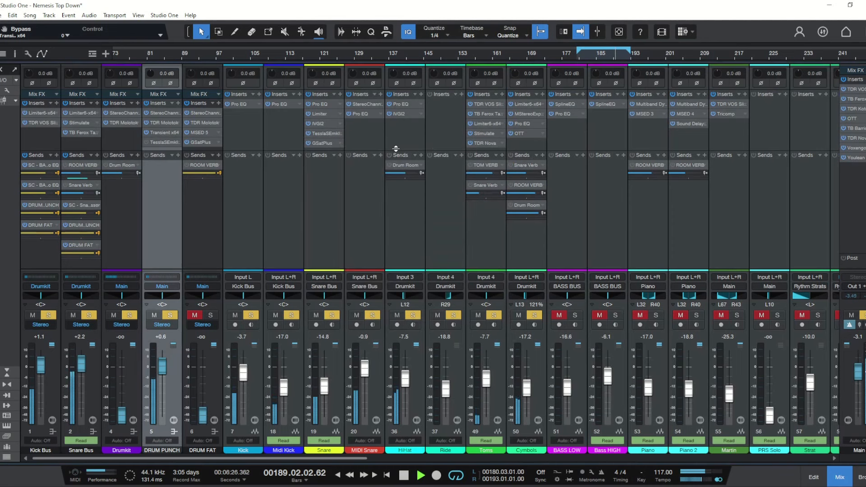
click(505, 145)
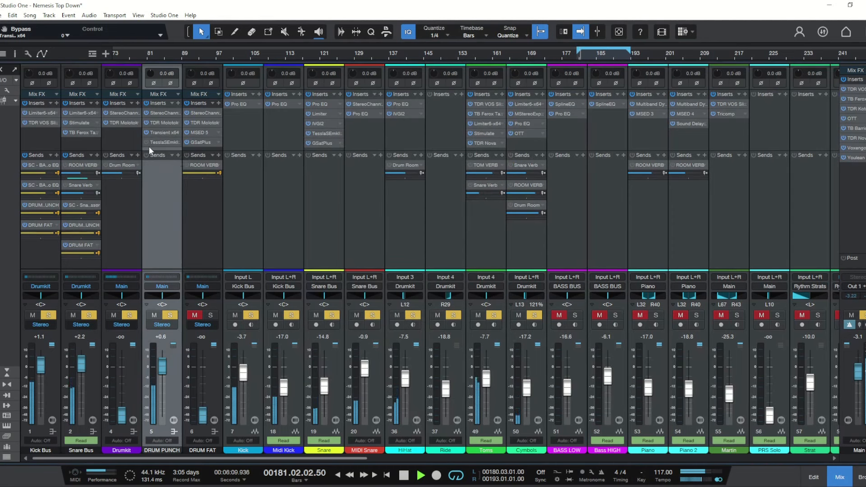
Open and enable TesslaSE MkII on DRUM PUNCH, comparing the bus with the saturation bypassed and active.
click(162, 143)
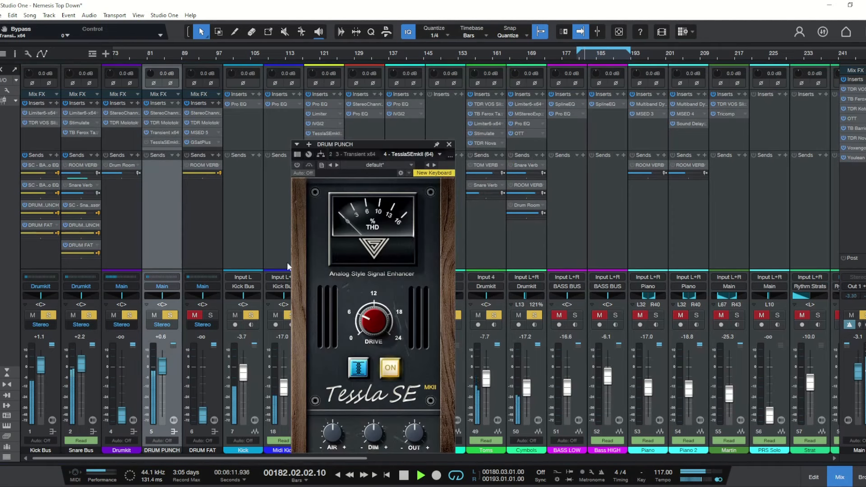
drag(387, 145, 380, 105)
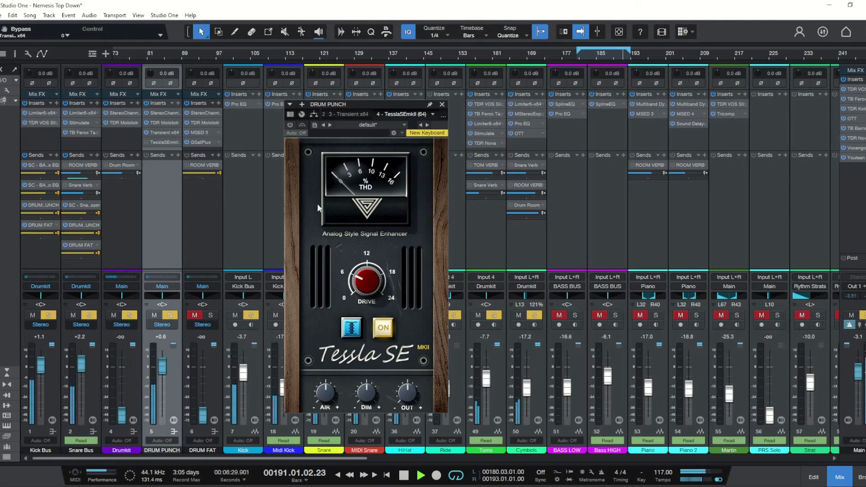
click(289, 125)
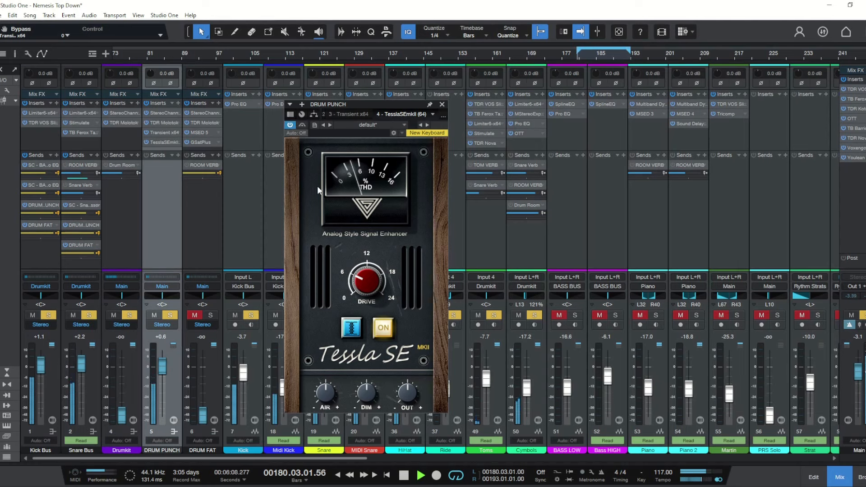
click(302, 124)
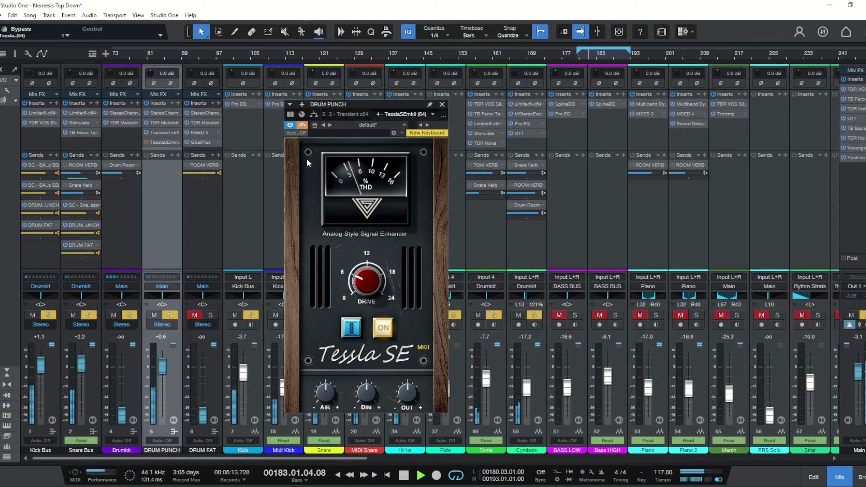
click(302, 124)
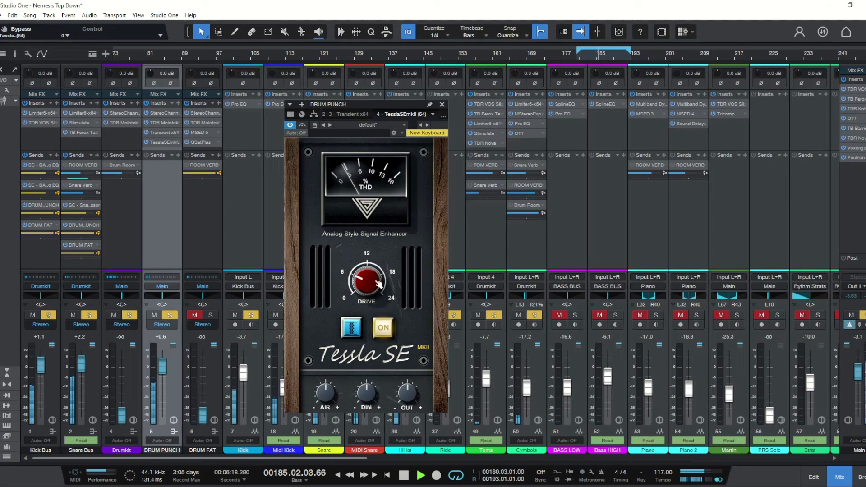
Raise the TesslaSE drive slightly, compare its transformer option off and on, leave it on and close the plug-in.
drag(375, 281, 375, 277)
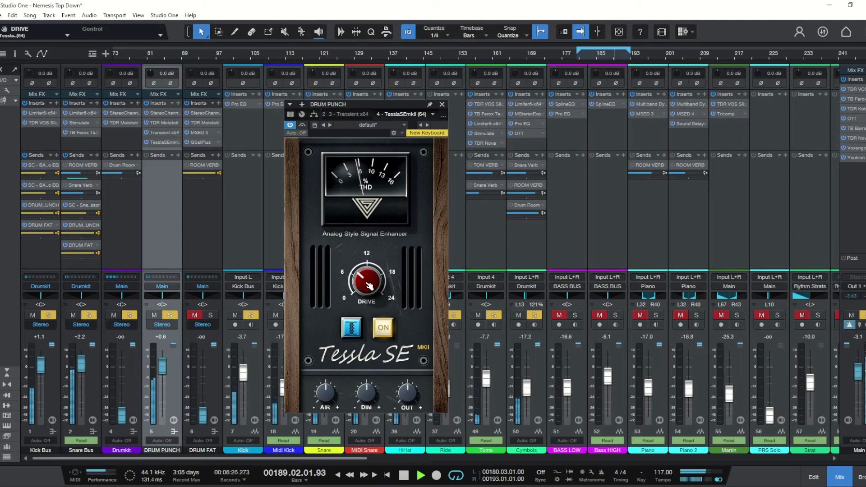
click(353, 329)
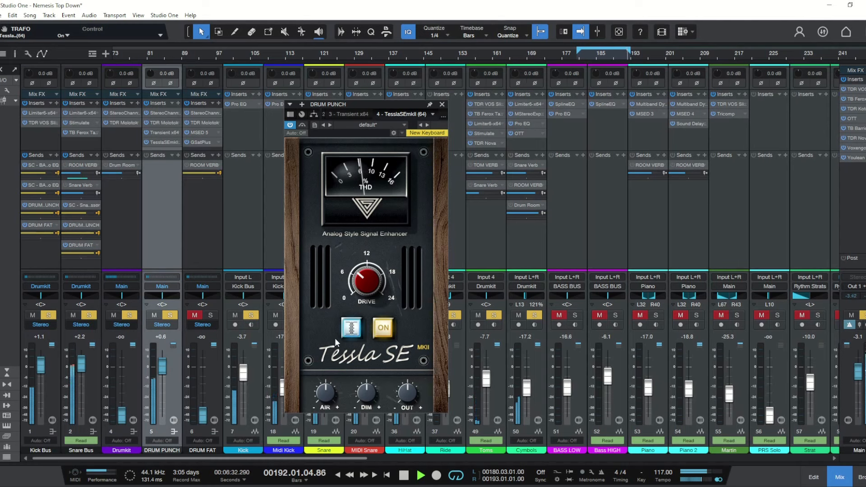
click(351, 328)
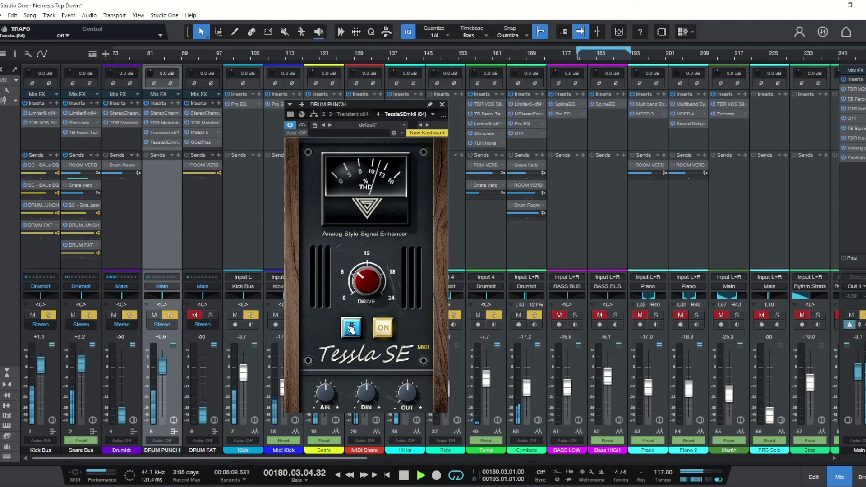
click(351, 328)
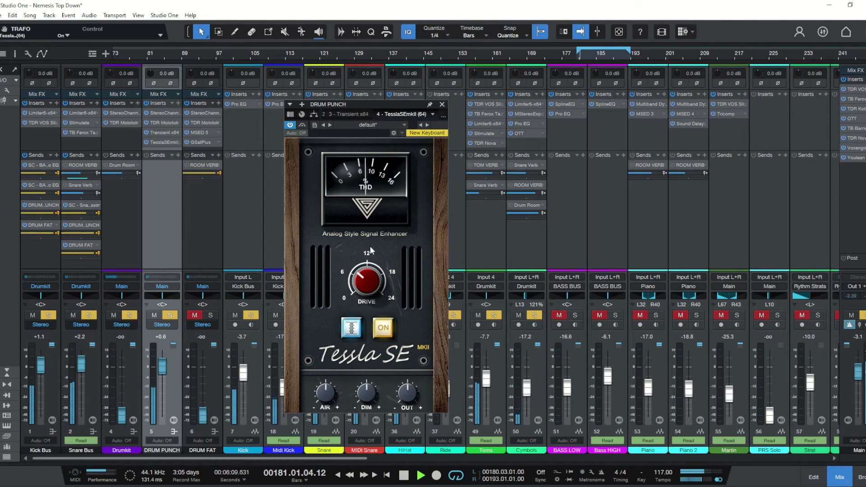
click(442, 105)
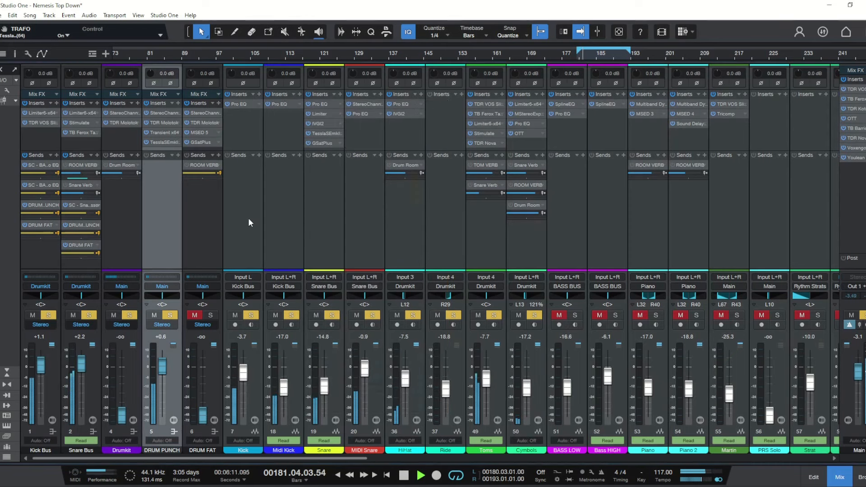
Compare DRUM PUNCH with Transient and TesslaSE both deactivated and both active again.
click(147, 132)
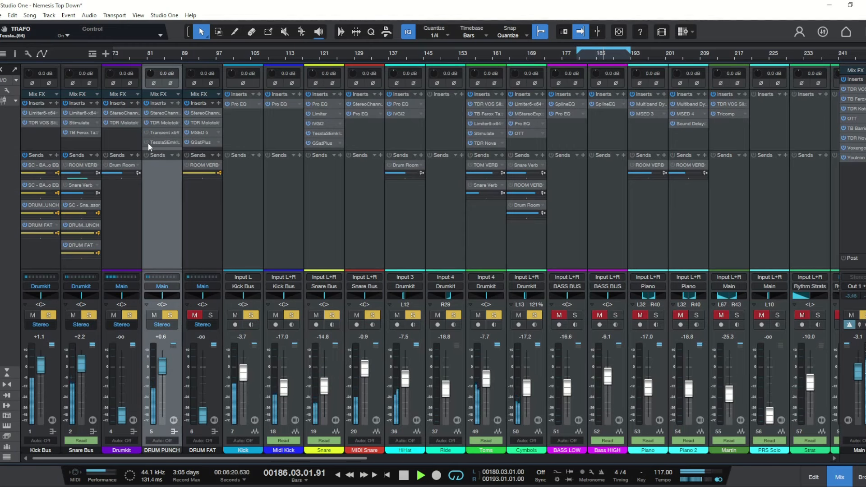
click(145, 133)
click(146, 142)
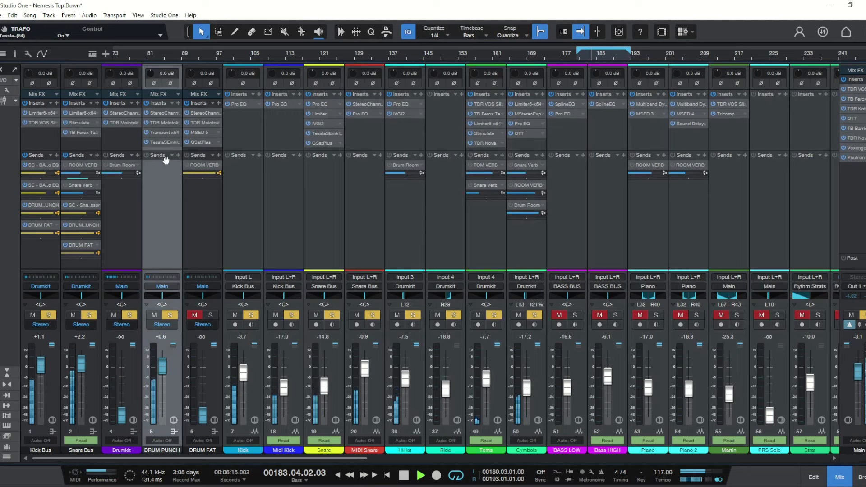
Raise the Drumkit fader to about +0.8 dB, blend DRUM PUNCH in at -16.8 dB, and compare it muted and unmuted.
drag(120, 417, 162, 392)
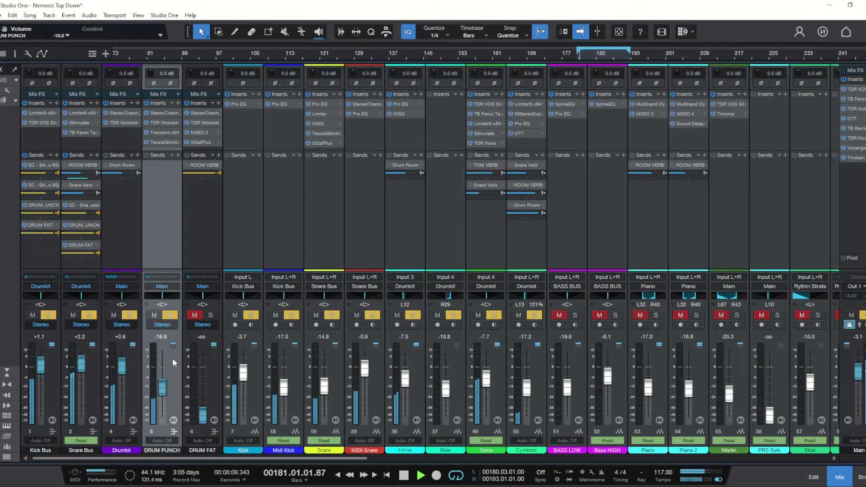
click(153, 315)
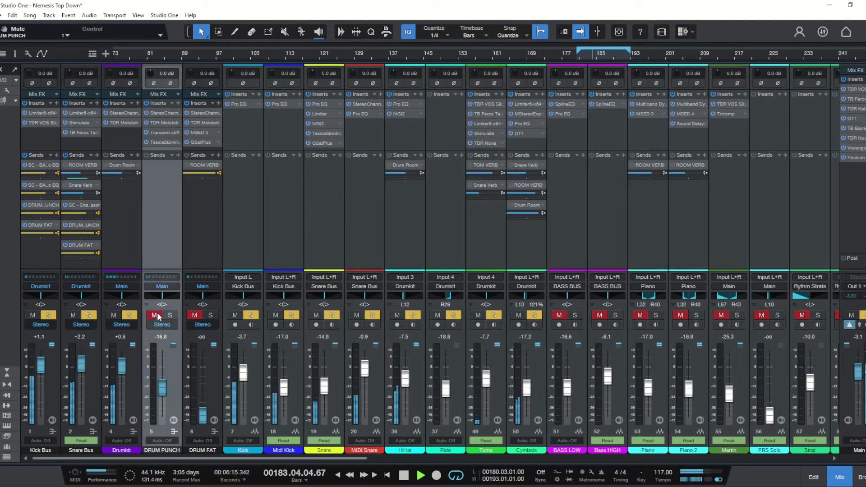
click(155, 315)
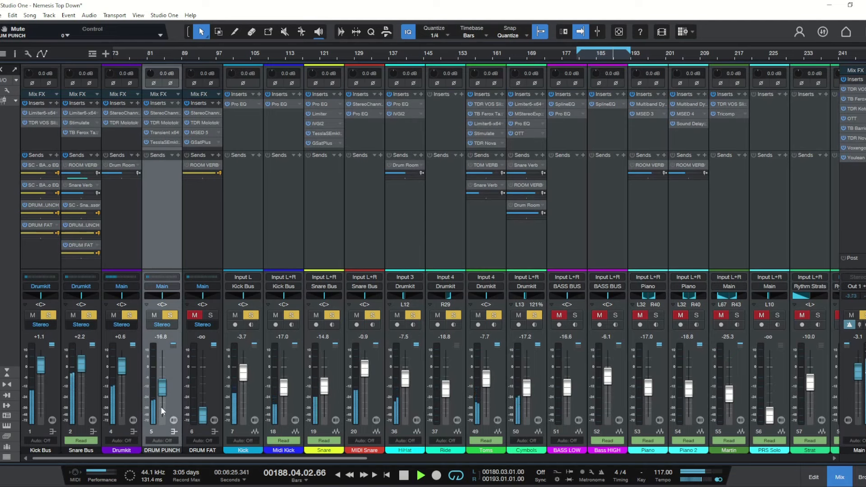
Pull the DRUM PUNCH and Drumkit faders fully down, solo DRUM FAT and raise its fader to 0 dB.
drag(161, 388, 161, 429)
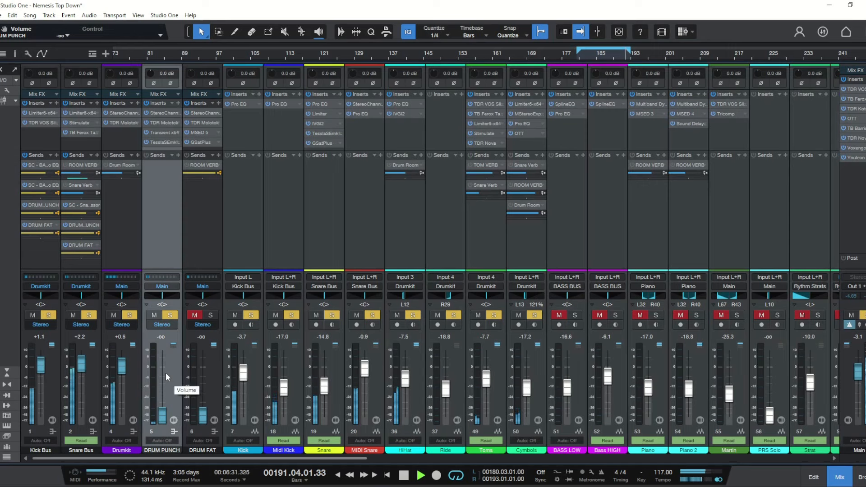
drag(119, 369, 122, 421)
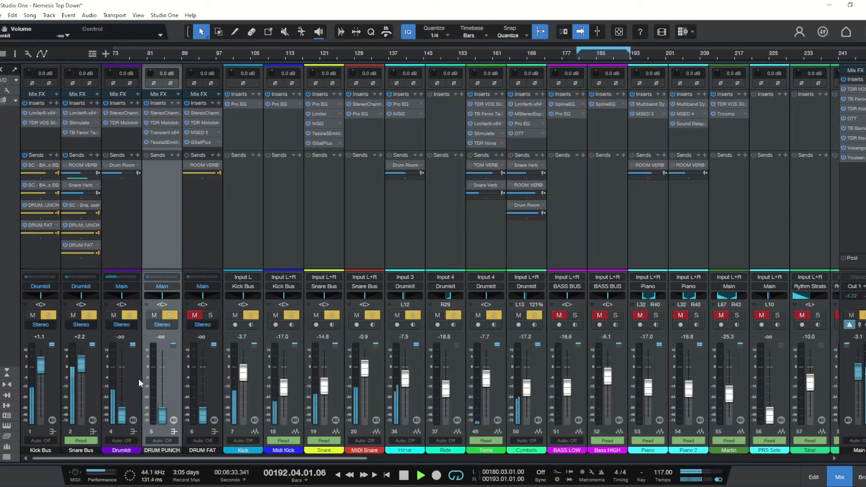
click(211, 315)
drag(202, 415, 204, 366)
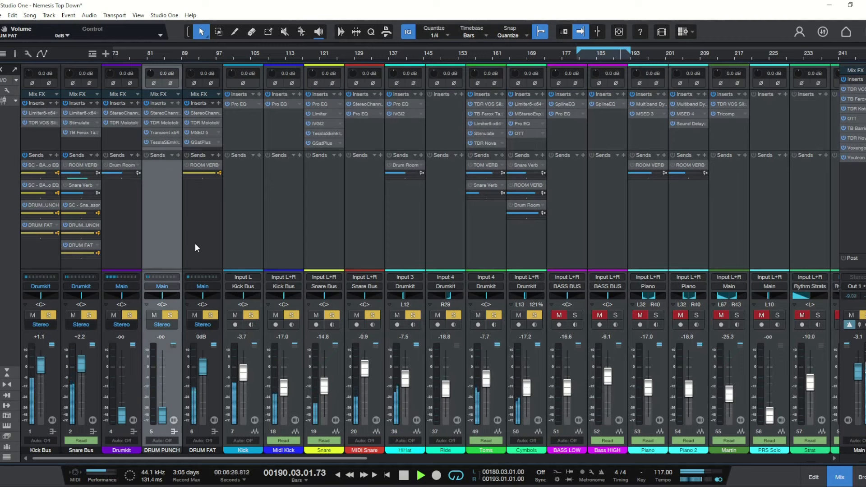
Stop playback and open the TDR Molotok compressor on the DRUM FAT bus.
key(space)
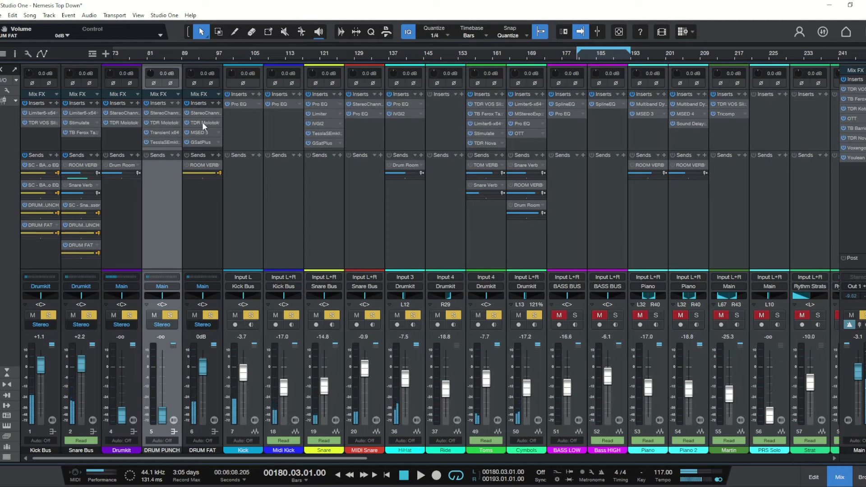
click(203, 122)
double_click(210, 122)
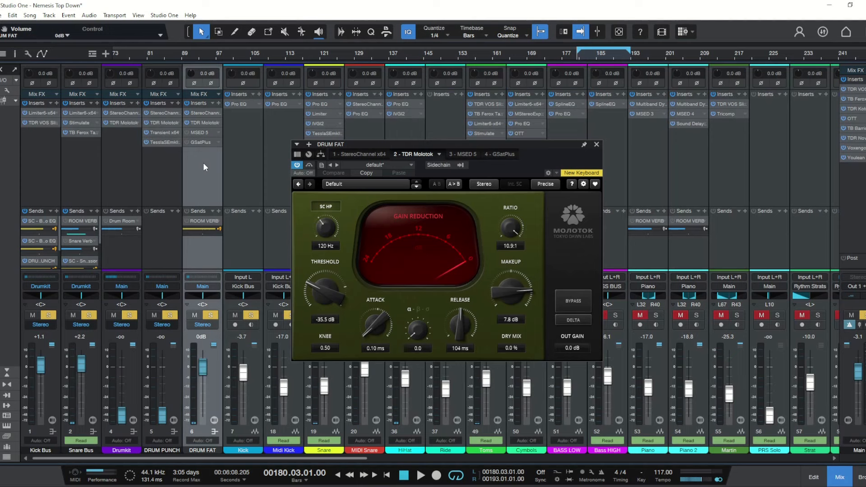
Play the loop, audition the DRUM FAT compressor's Delta signal, compare it bypassed and active, and close the plug-in.
key(space)
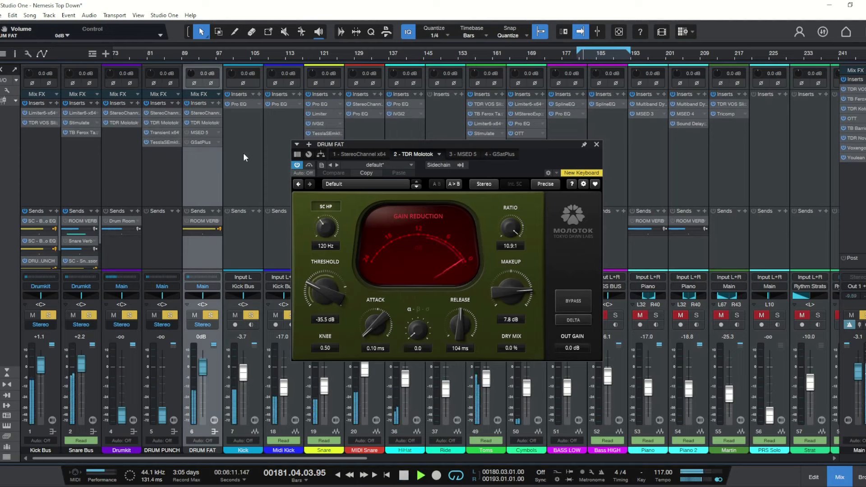
click(573, 320)
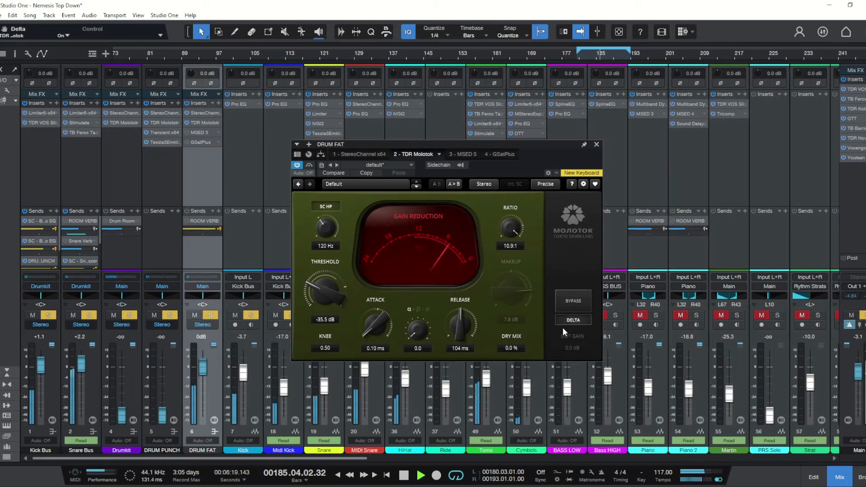
click(572, 321)
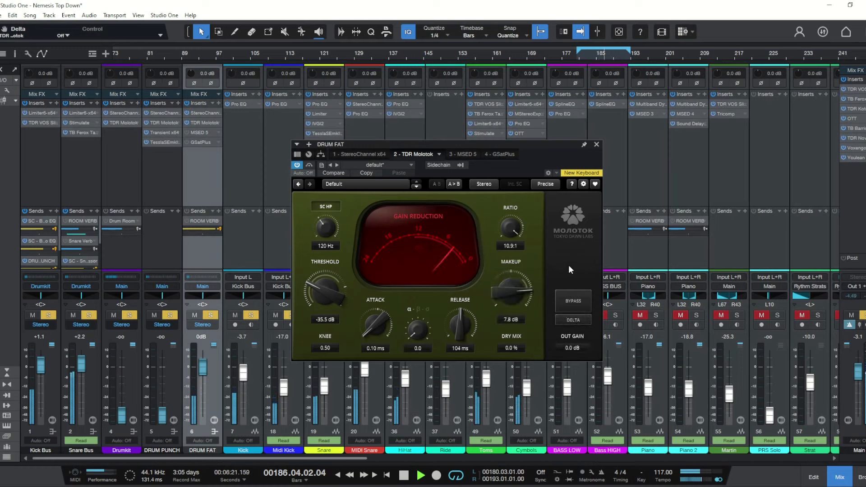
click(573, 303)
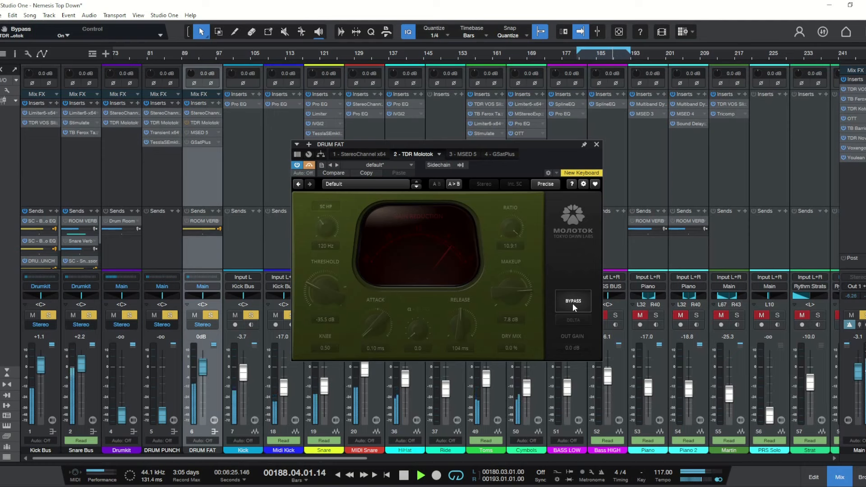
click(573, 303)
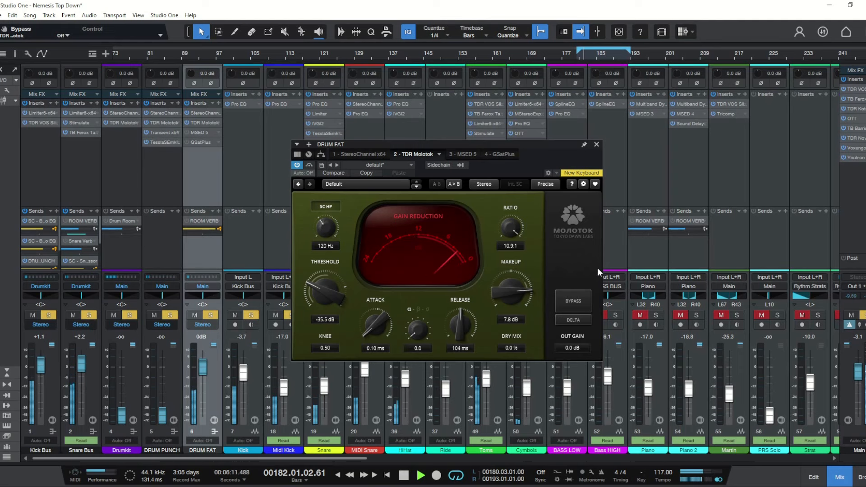
click(596, 144)
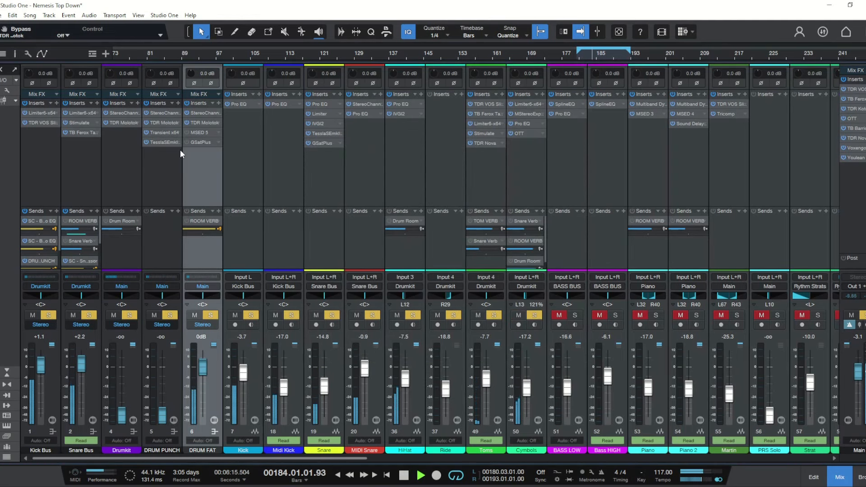
Stop playback and open the MSED 5 plug-in on the DRUM FAT bus.
key(space)
click(202, 133)
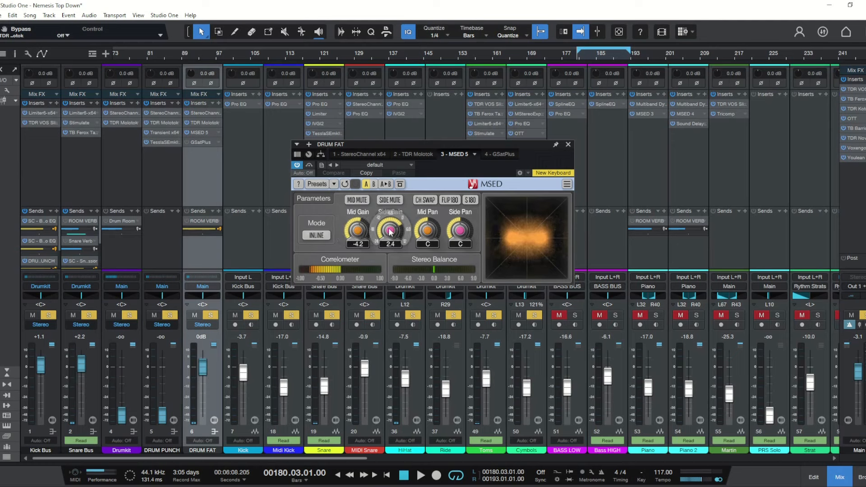
Set the MSED Side Gain on the DRUM FAT bus to 4.0 dB and play the loop to hear it.
drag(391, 232, 391, 228)
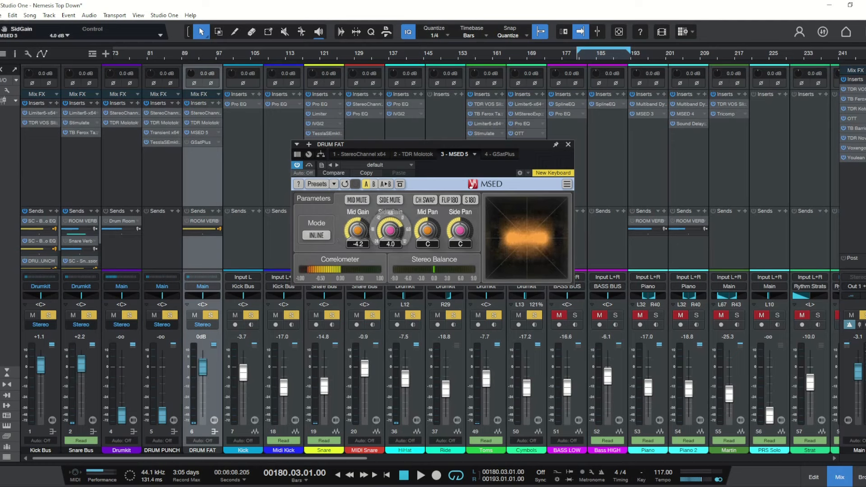
key(space)
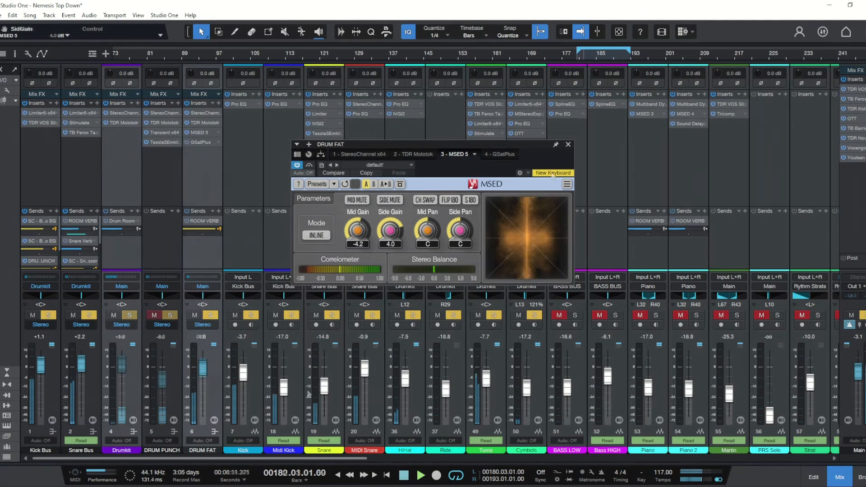
key(space)
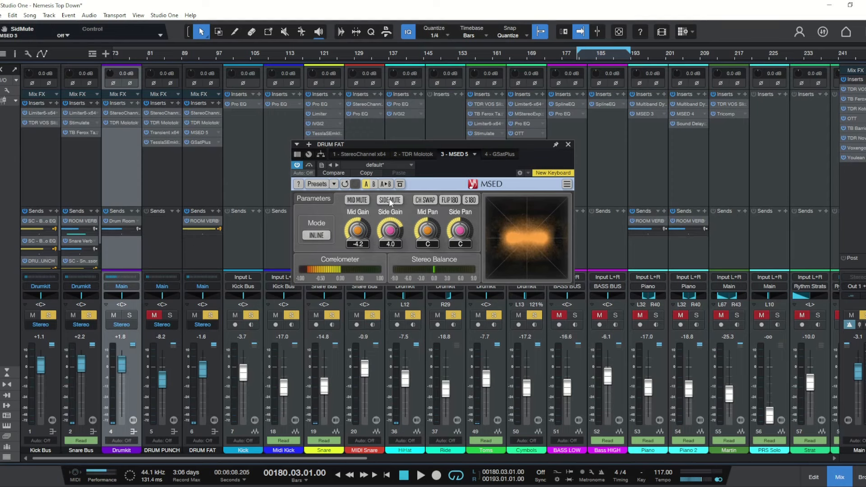
Play the loop and audition MSED with the side signal muted and with the mid signal muted, restoring both before stopping playback.
key(space)
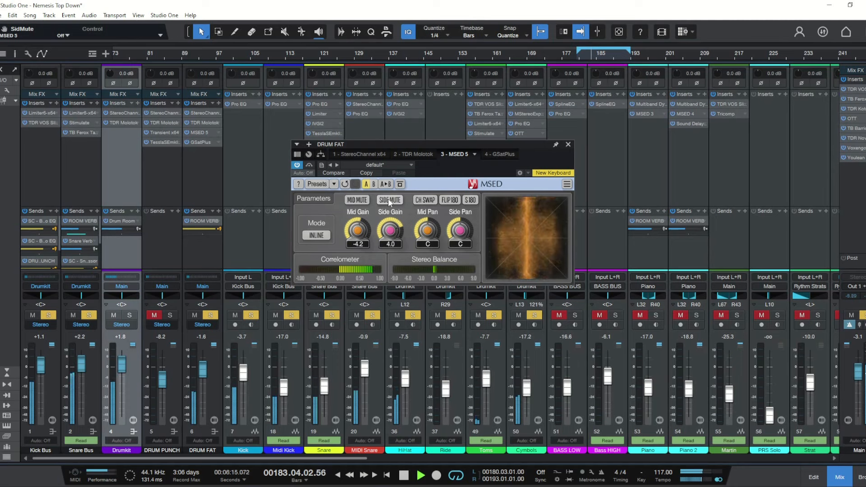
click(388, 200)
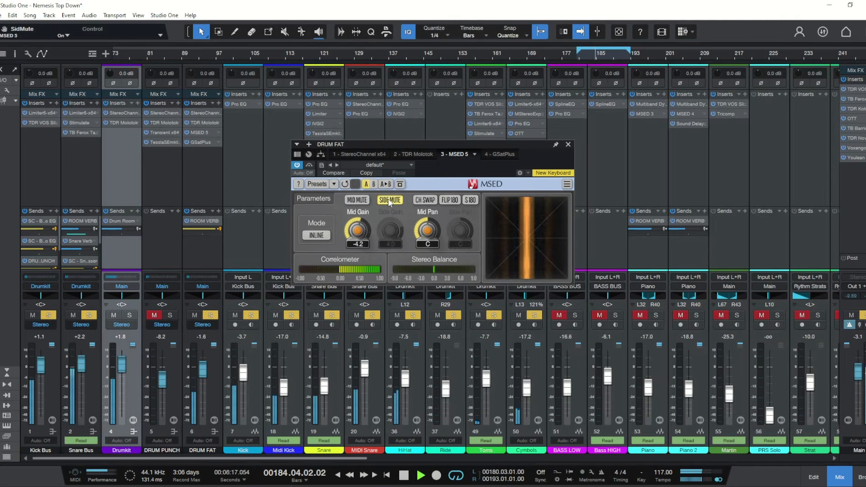
click(389, 201)
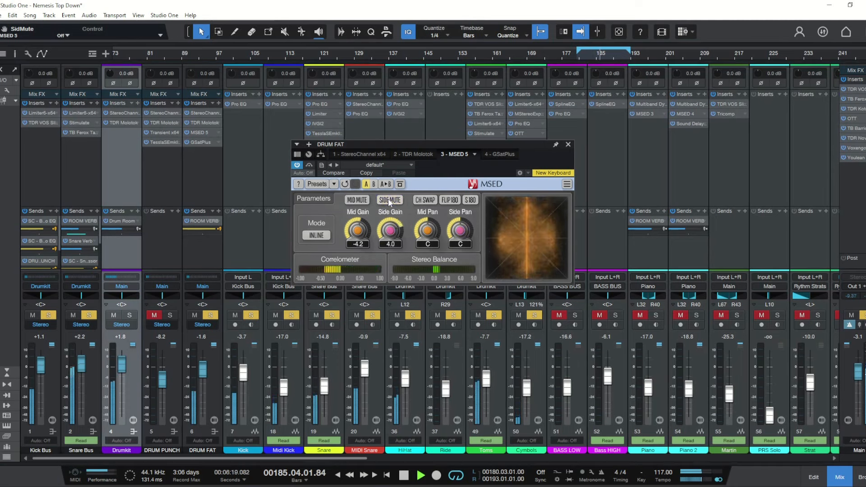
click(356, 200)
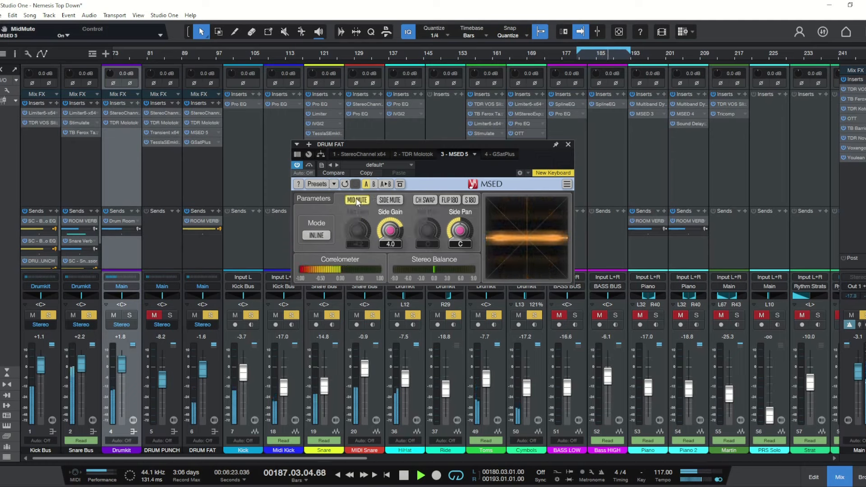
click(356, 200)
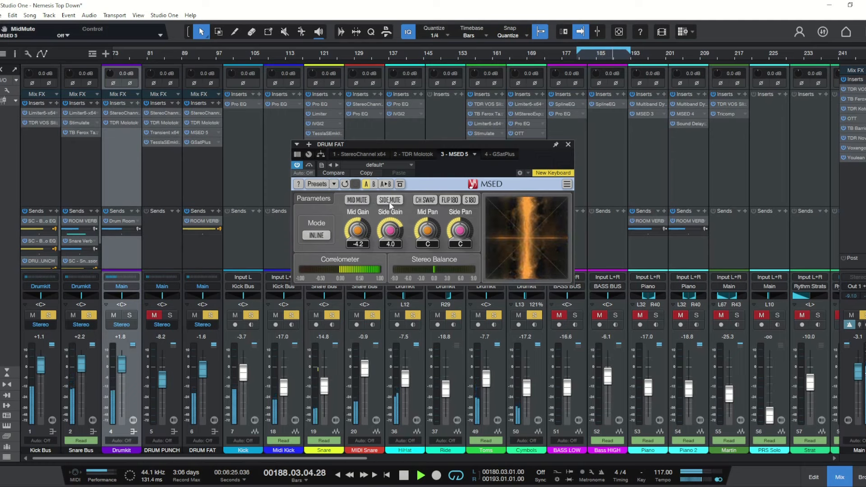
key(space)
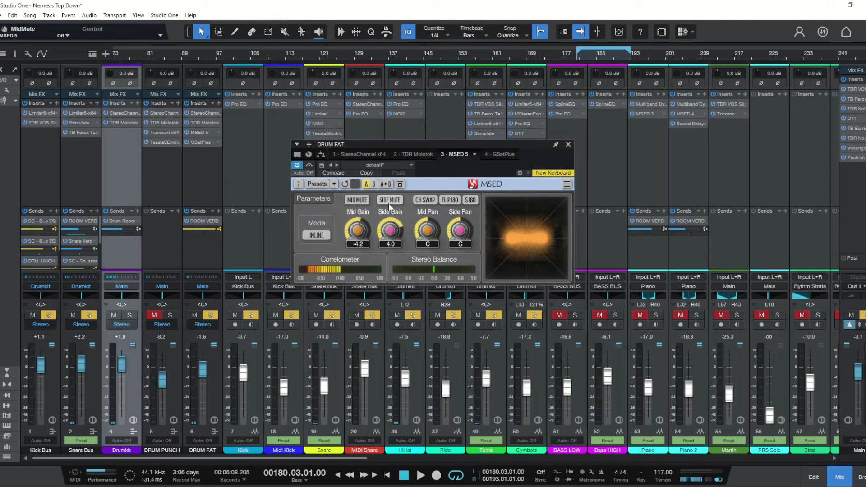
Activate the GSatPlus saturation plug-in on the DRUM FAT bus and open it.
click(187, 143)
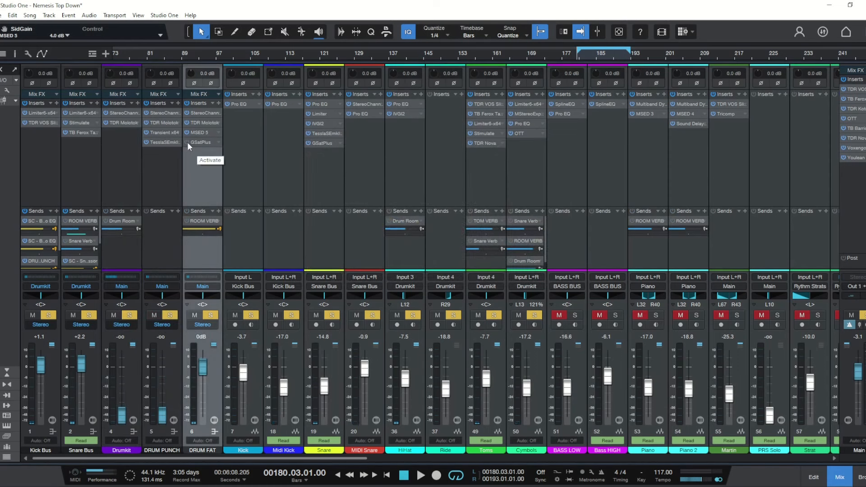
double_click(198, 142)
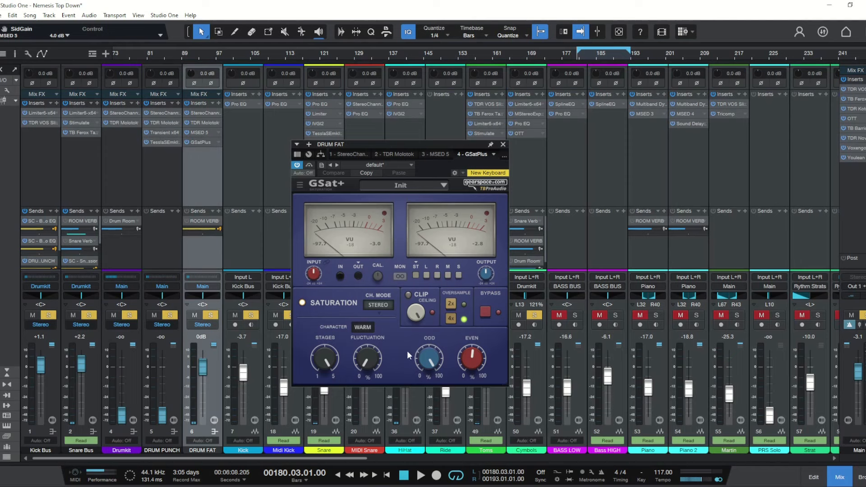
mouse_move(431, 364)
Play the loop, compare GSatPlus bypassed and active, close the plug-in and stop playback.
key(space)
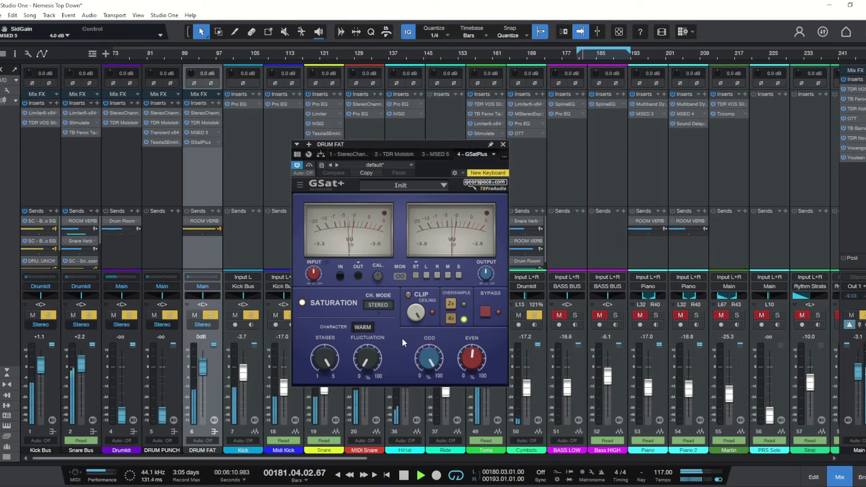
click(309, 165)
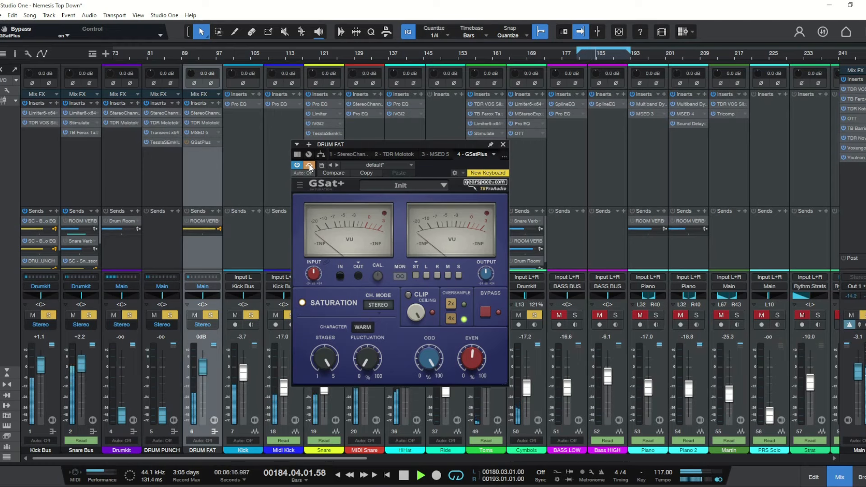
click(309, 165)
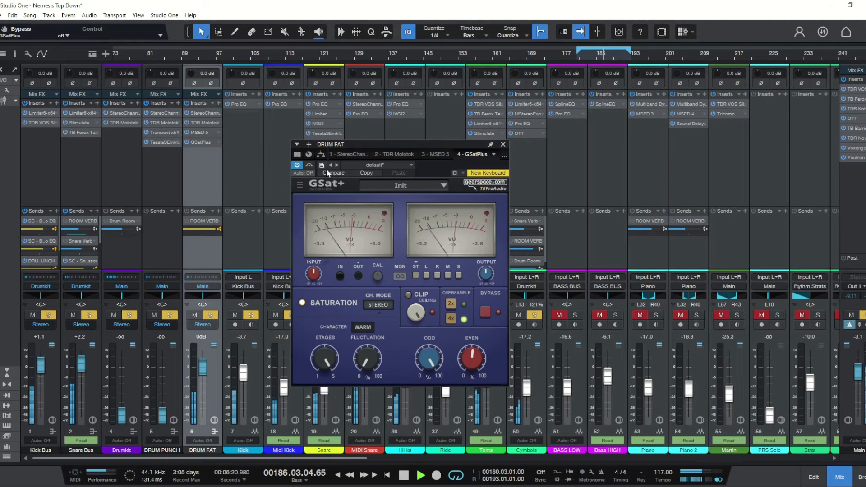
click(502, 145)
key(space)
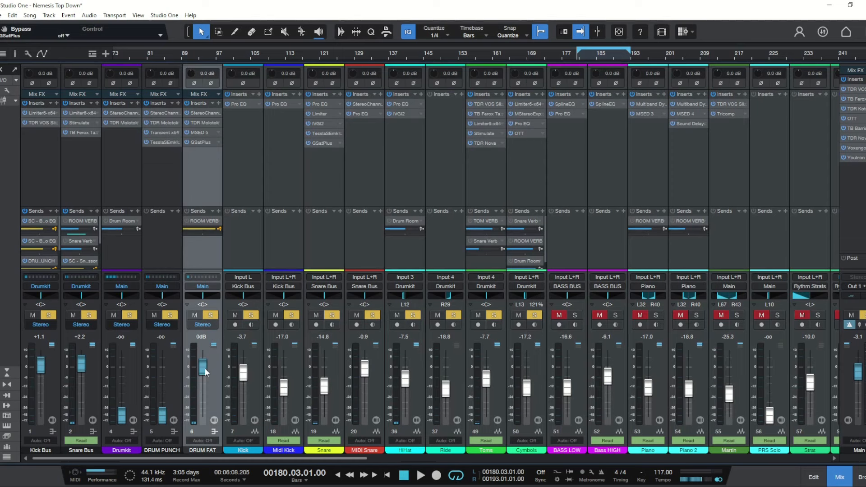
Pull the DRUM FAT fader fully down, raise the Drumkit fader to +1.8 dB and start playback.
drag(204, 371, 203, 422)
drag(118, 413, 126, 367)
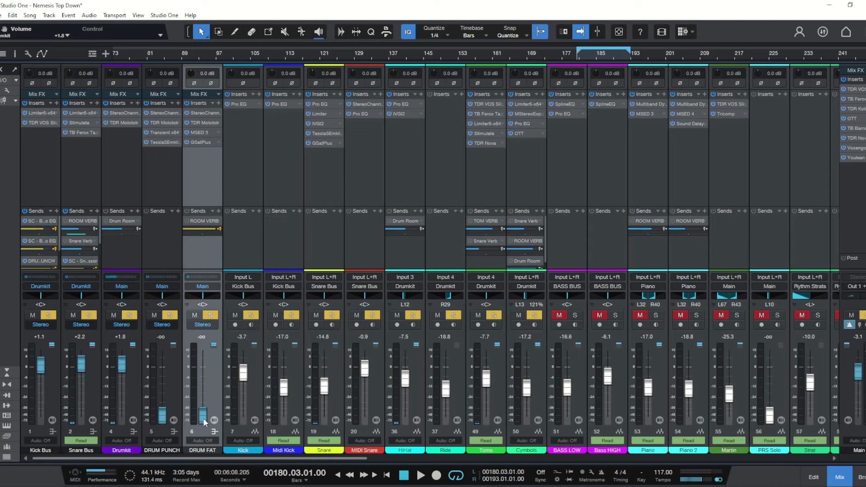
key(space)
Blend in the parallel buses during playback, with the DRUM FAT fader at -26.0 dB and DRUM PUNCH at -18.7 dB.
drag(203, 418, 207, 383)
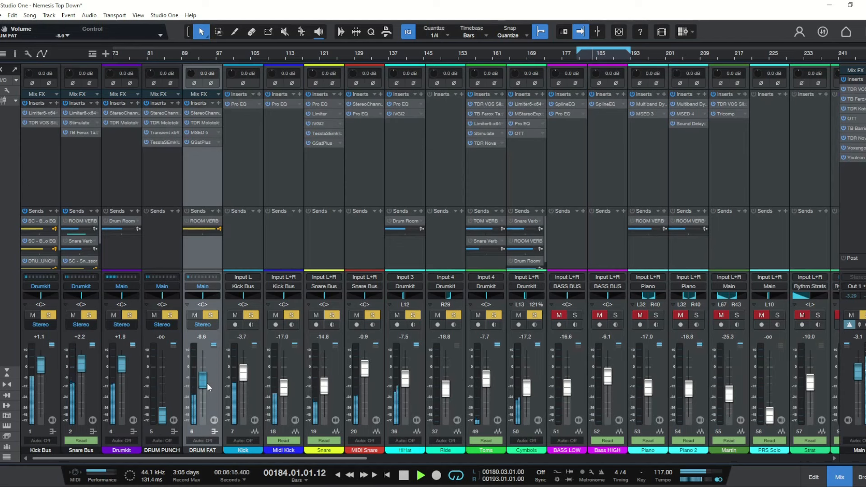
mouse_move(207, 383)
mouse_down()
mouse_move(207, 370)
mouse_move(204, 404)
mouse_move(202, 397)
mouse_up()
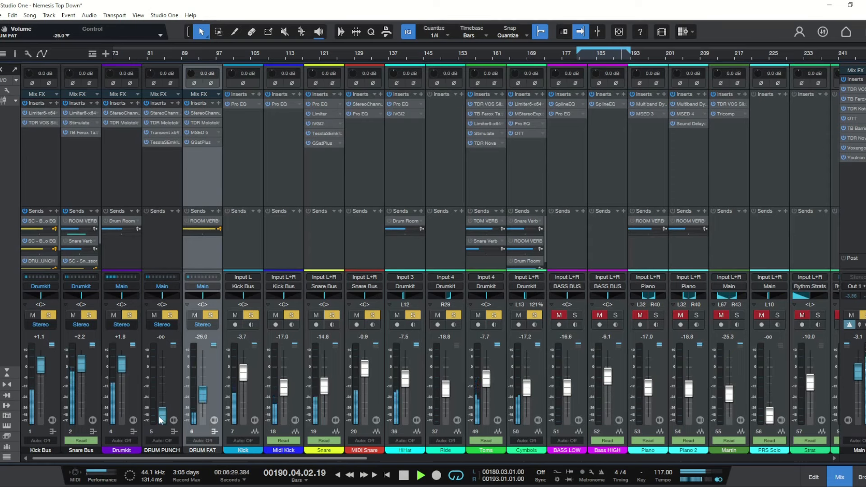
drag(160, 419, 166, 389)
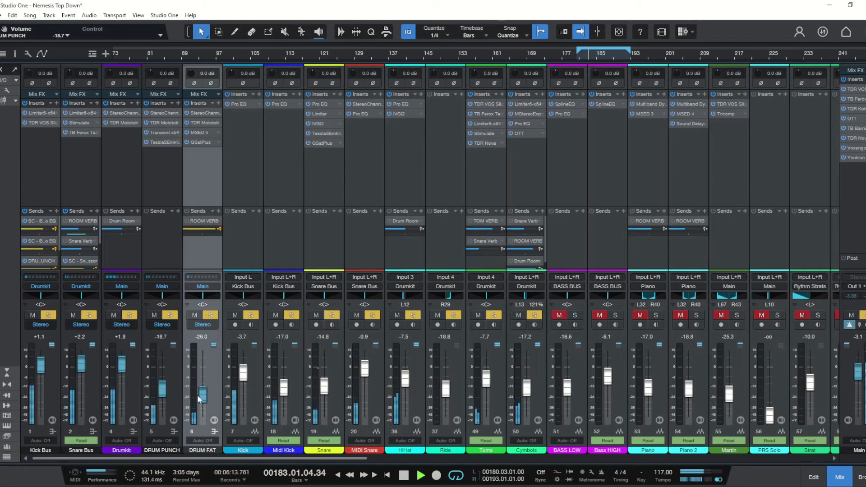
Select the DRUM PUNCH and DRUM FAT buses together and mute and unmute them to compare the drums with and without them.
ctrl+click(175, 375)
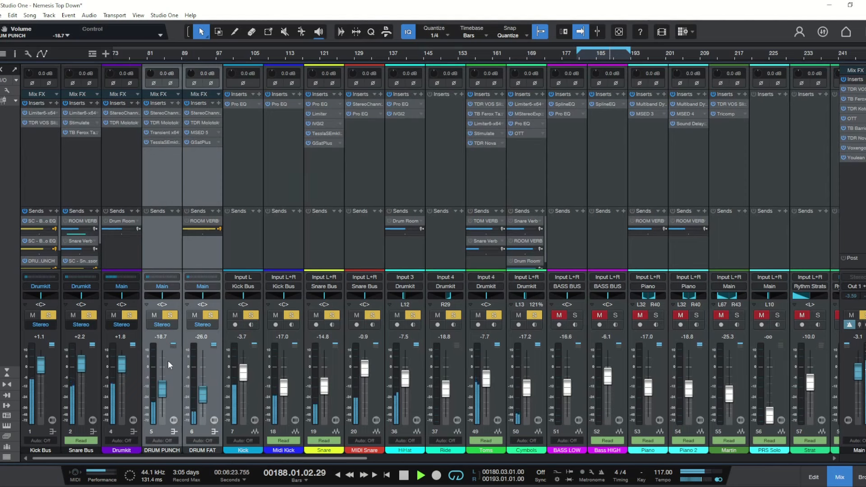
click(154, 315)
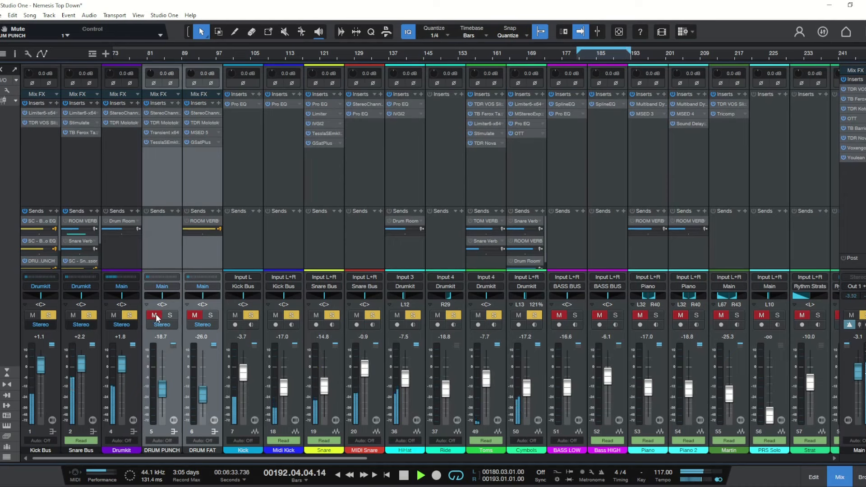
click(154, 315)
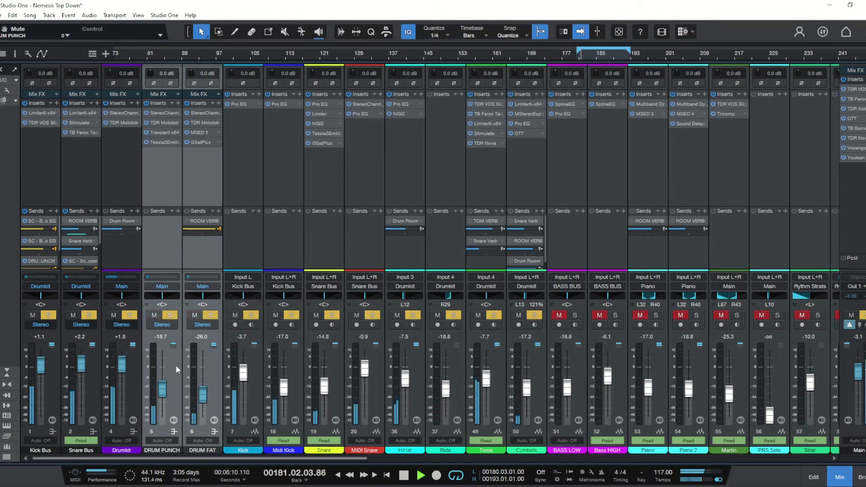
Raise the DRUM PUNCH and DRUM FAT faders together to -11.4 dB and -18.7 dB and stop playback.
click(210, 383)
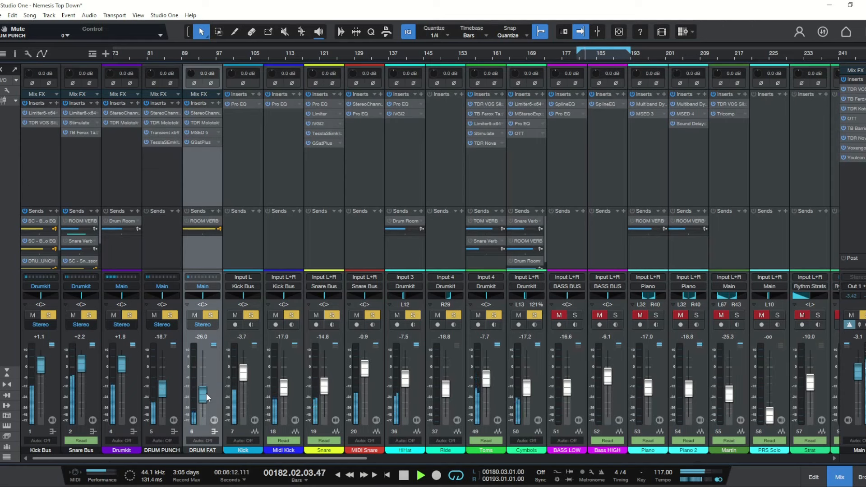
ctrl+click(171, 391)
drag(164, 390, 164, 386)
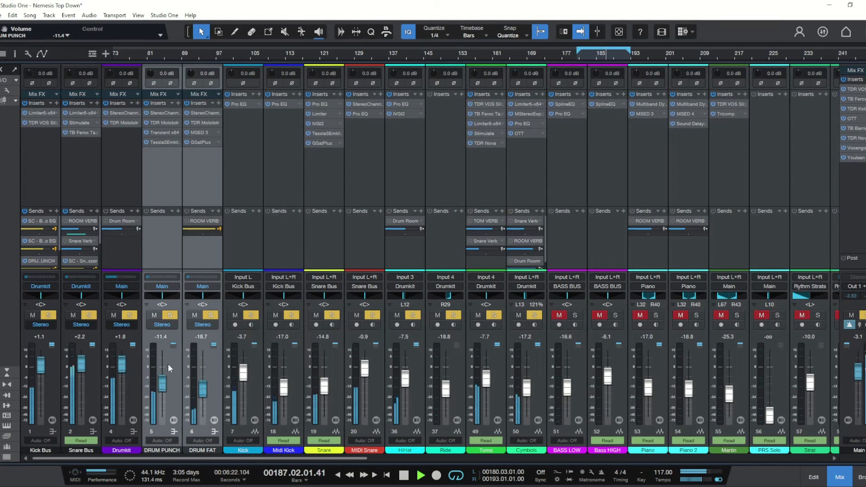
key(space)
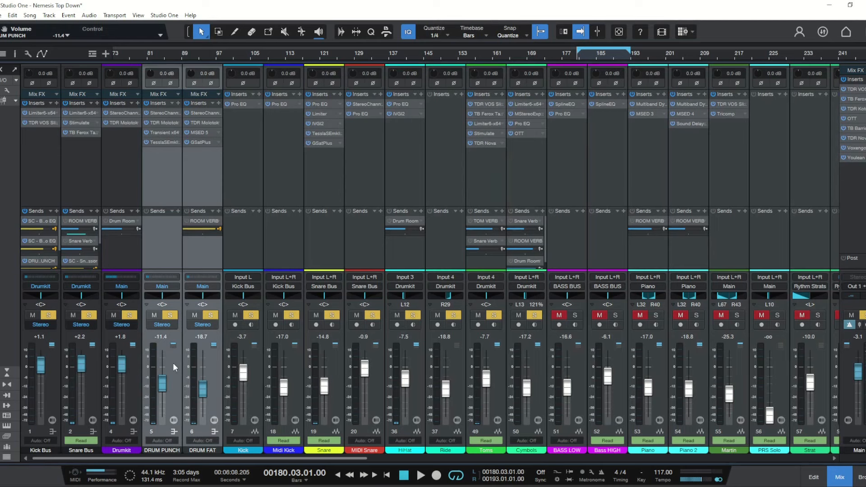
click(215, 369)
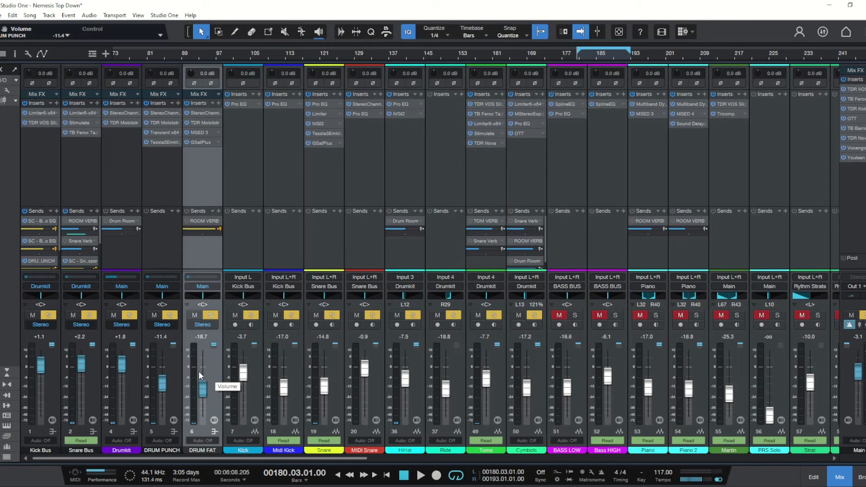
click(174, 364)
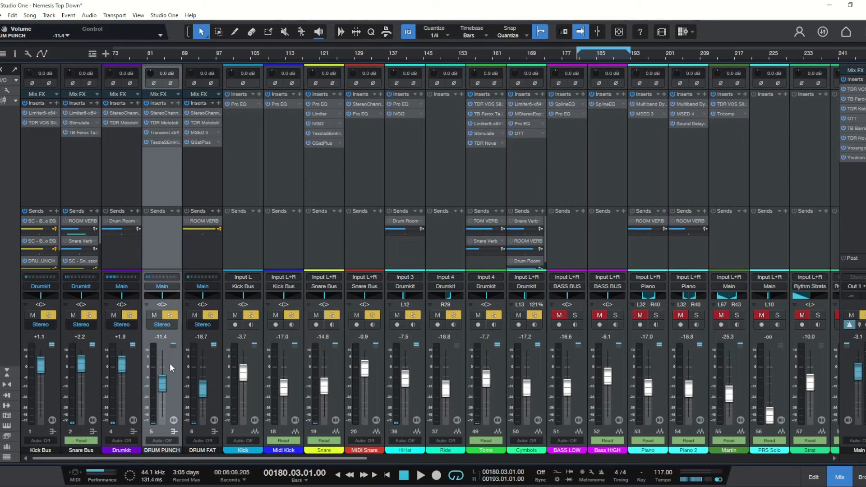
click(212, 365)
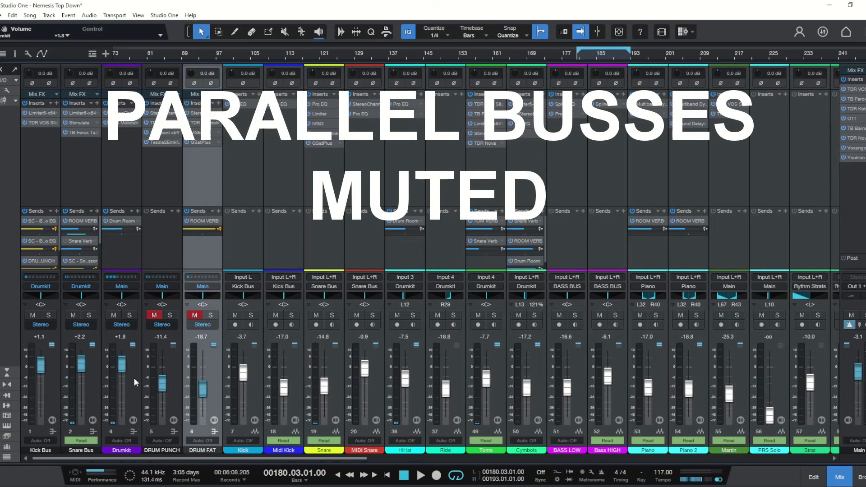
Play the full mix, unmute DRUM PUNCH and DRUM FAT together and raise their faders to -8.2 dB and -15.5 dB.
shift+click(173, 385)
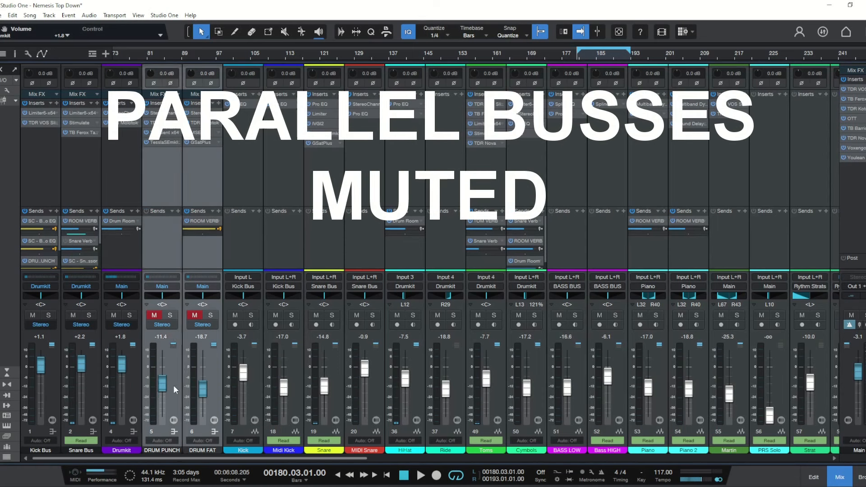
key(space)
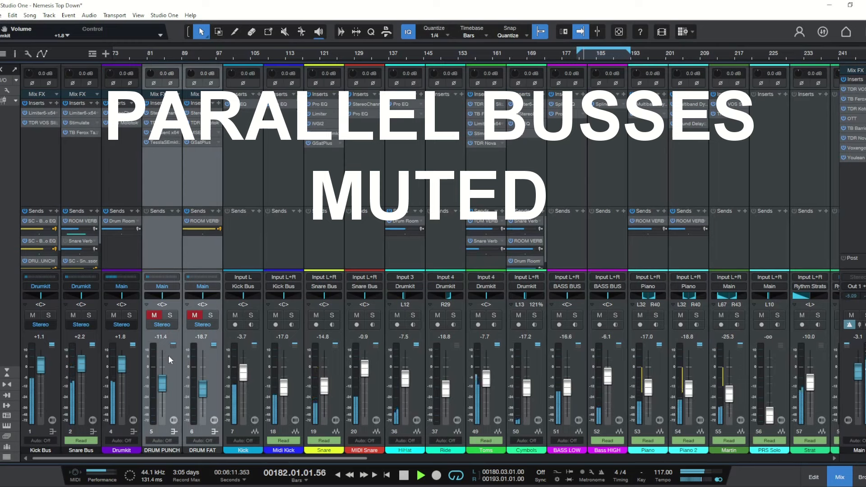
click(155, 315)
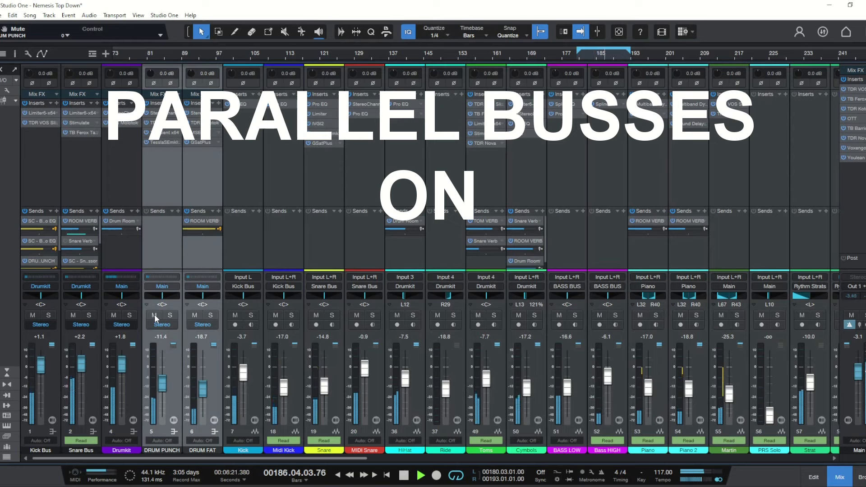
drag(164, 386, 164, 383)
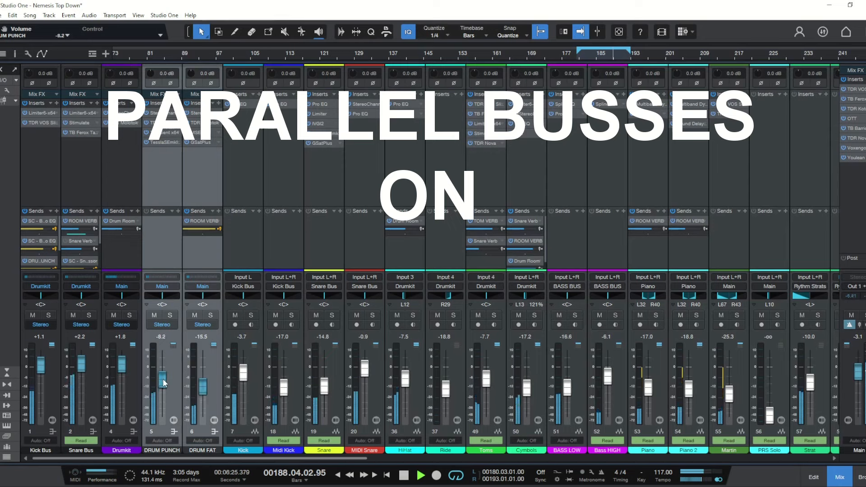
Compare the full mix with the two parallel buses muted and unmuted, leave them on and stop playback.
click(155, 316)
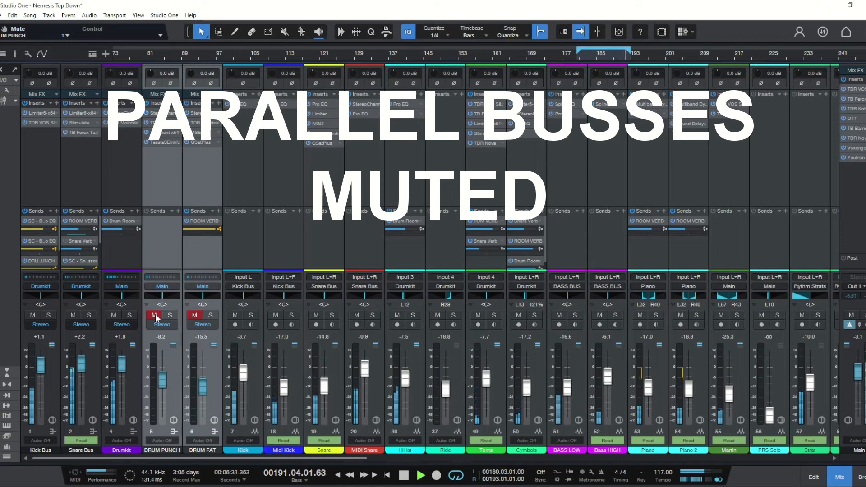
click(155, 315)
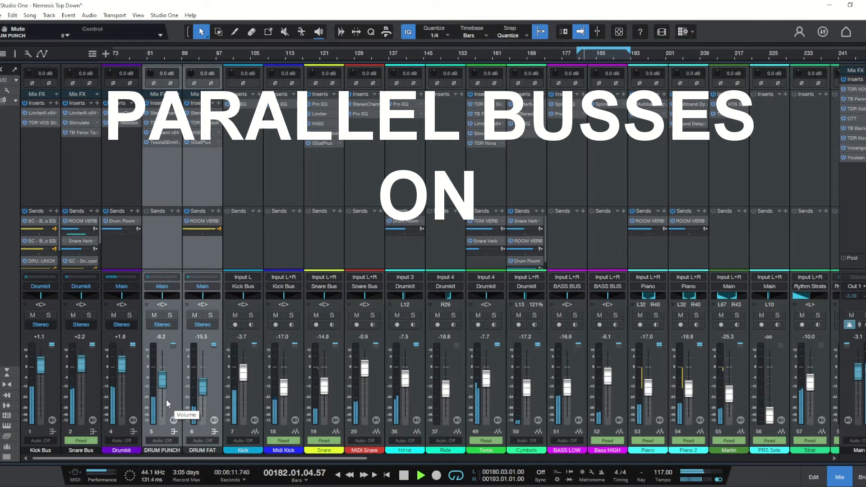
key(space)
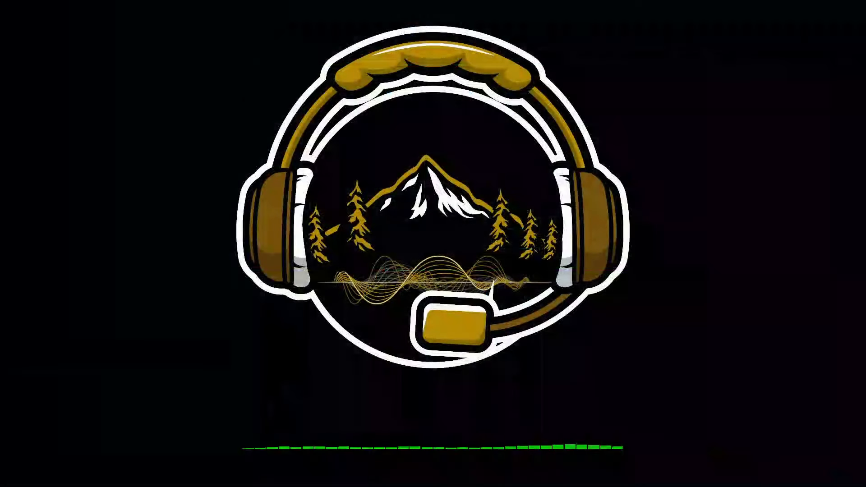